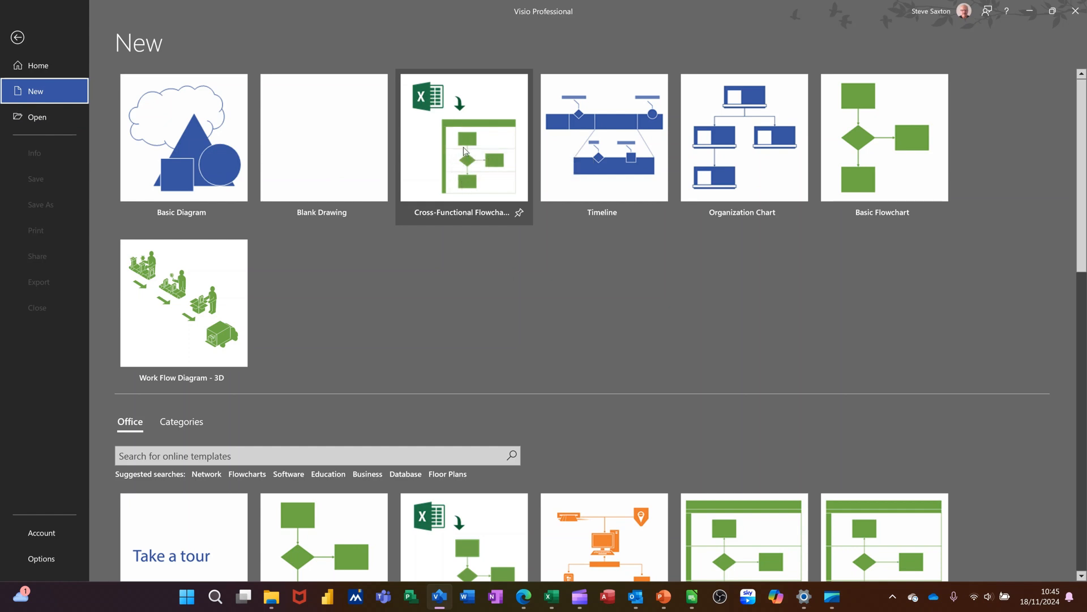
Create a new drawing from the Cross-Functional Flowchart - Data Visualizer template.
{"action": "left_click", "coordinate": [463, 148]}
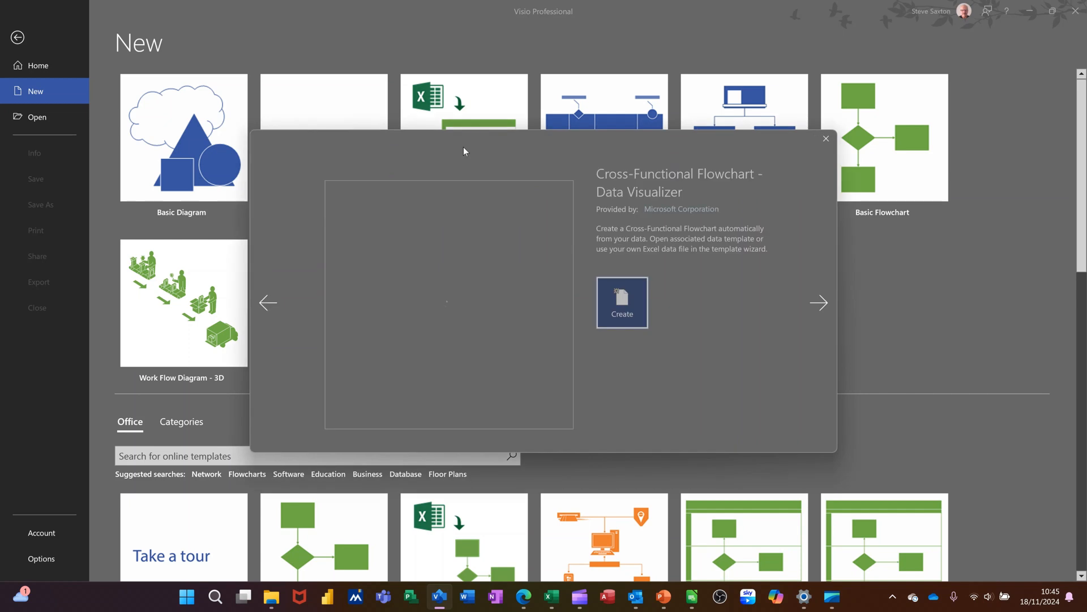
{"action": "left_click", "coordinate": [623, 303]}
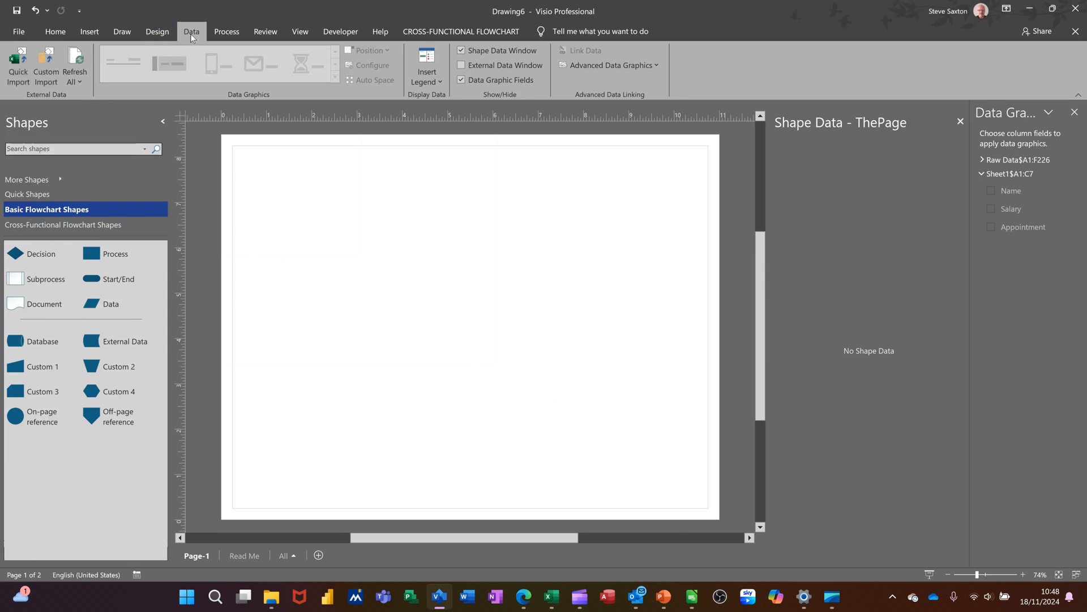
Quick-import the data from the Excel workbook Phases for Visio.xlsx into the drawing.
{"action": "left_click", "coordinate": [16, 64]}
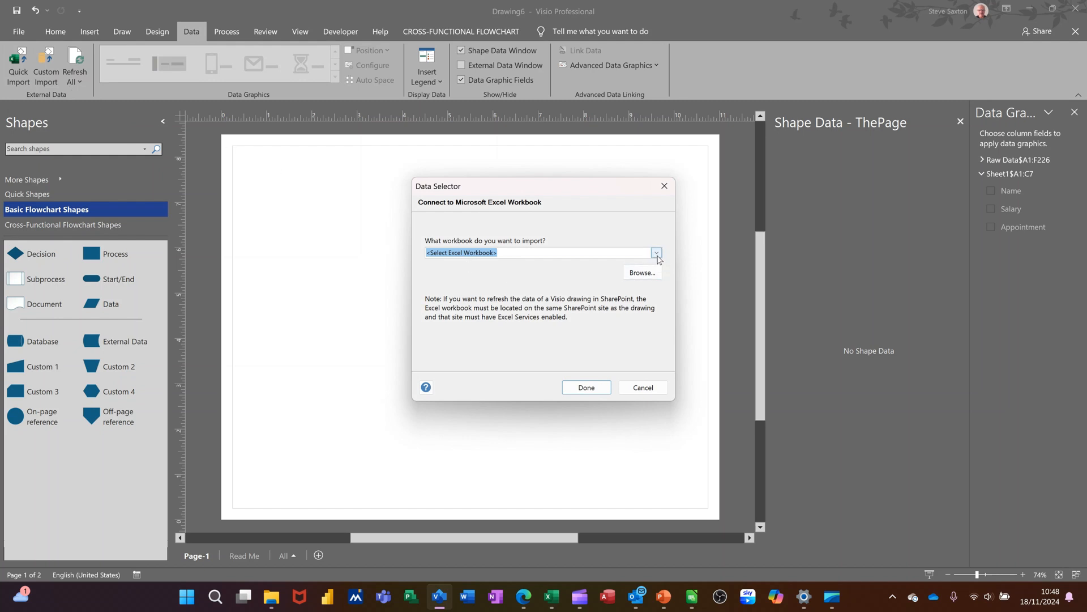
{"action": "left_click", "coordinate": [657, 253]}
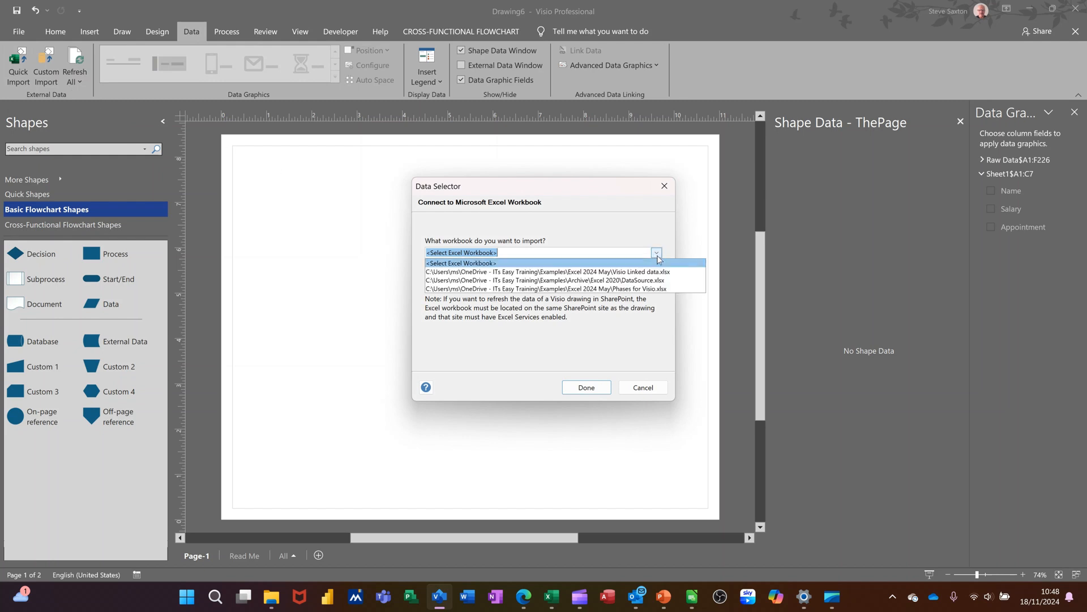
{"action": "left_click", "coordinate": [620, 289]}
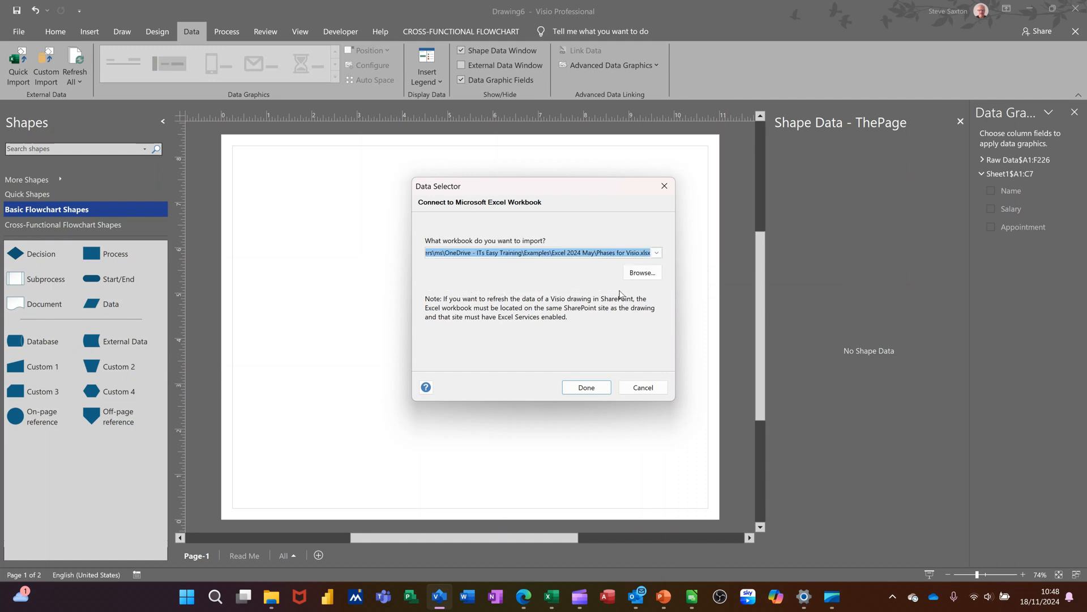
{"action": "left_click", "coordinate": [587, 387]}
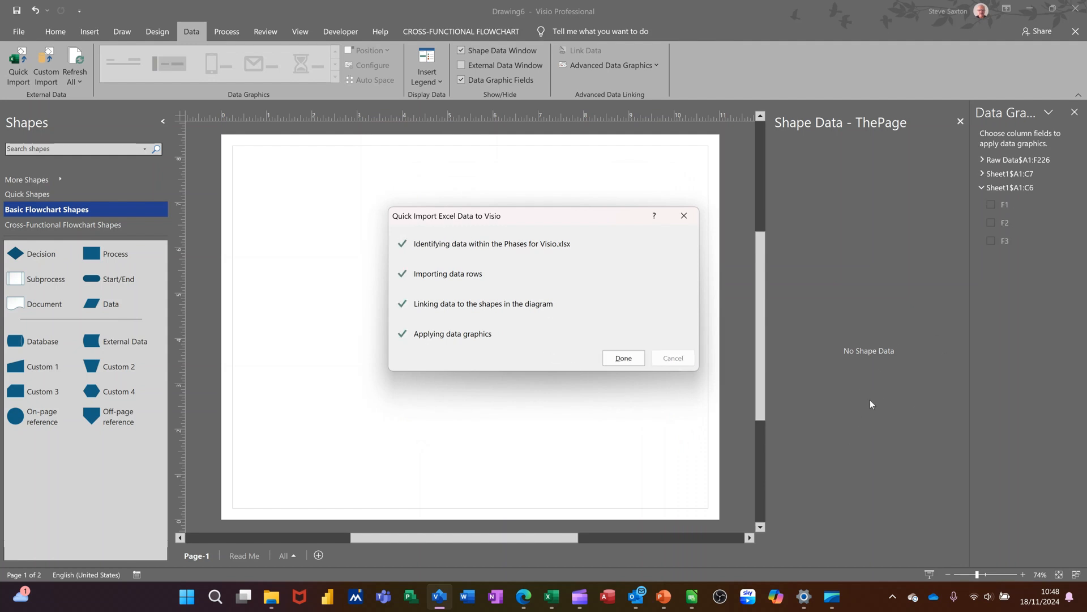
{"action": "left_click", "coordinate": [614, 361]}
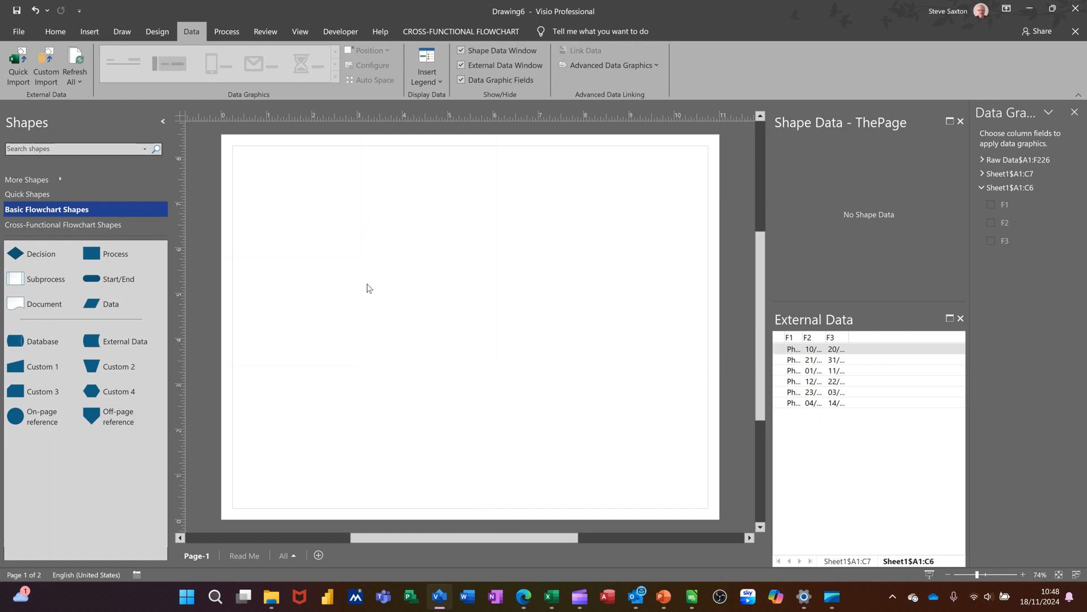
Add three horizontal swimlanes, stacked one below the other, to the blank page.
{"action": "left_click", "coordinate": [80, 229]}
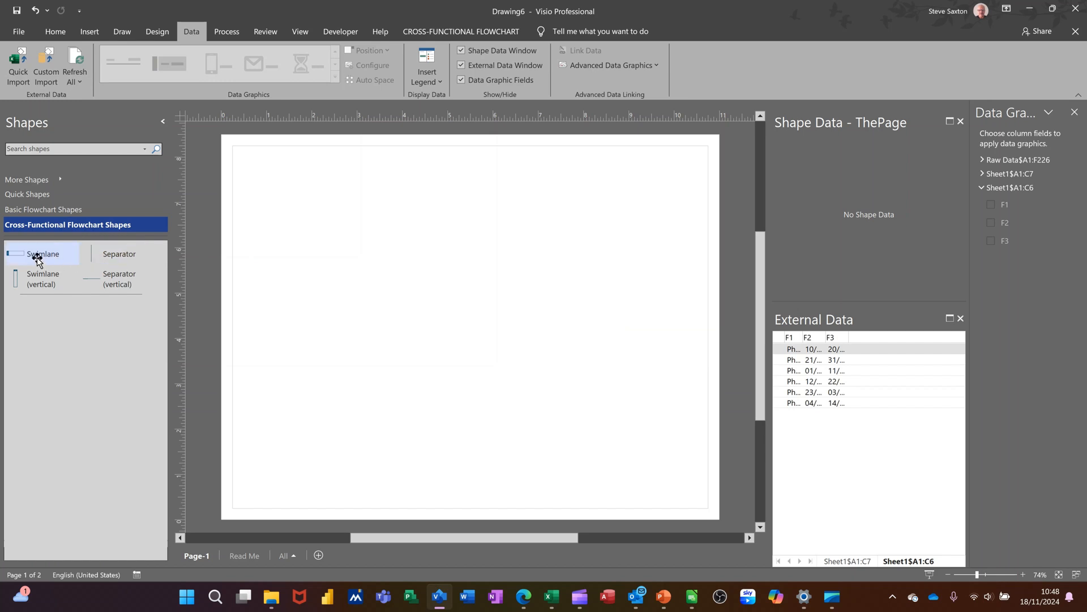
{"action": "left_click_drag", "start_coordinate": [37, 258], "coordinate": [352, 193]}
{"action": "left_click_drag", "start_coordinate": [41, 255], "coordinate": [352, 240]}
{"action": "left_click_drag", "start_coordinate": [40, 252], "coordinate": [352, 304]}
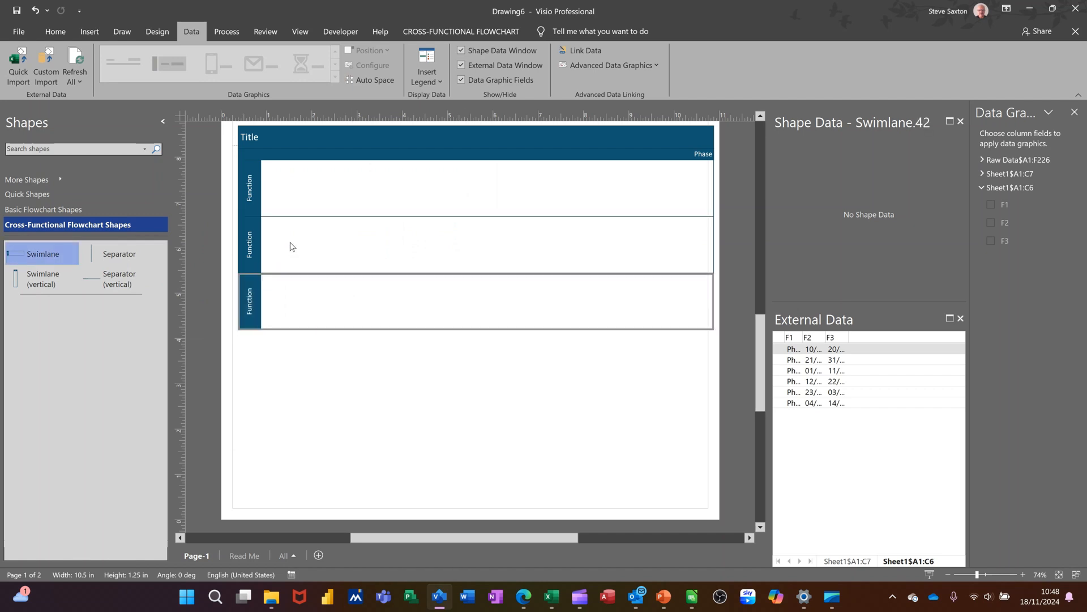
Change the title of the cross-functional flowchart to "Process".
{"action": "left_click", "coordinate": [250, 139]}
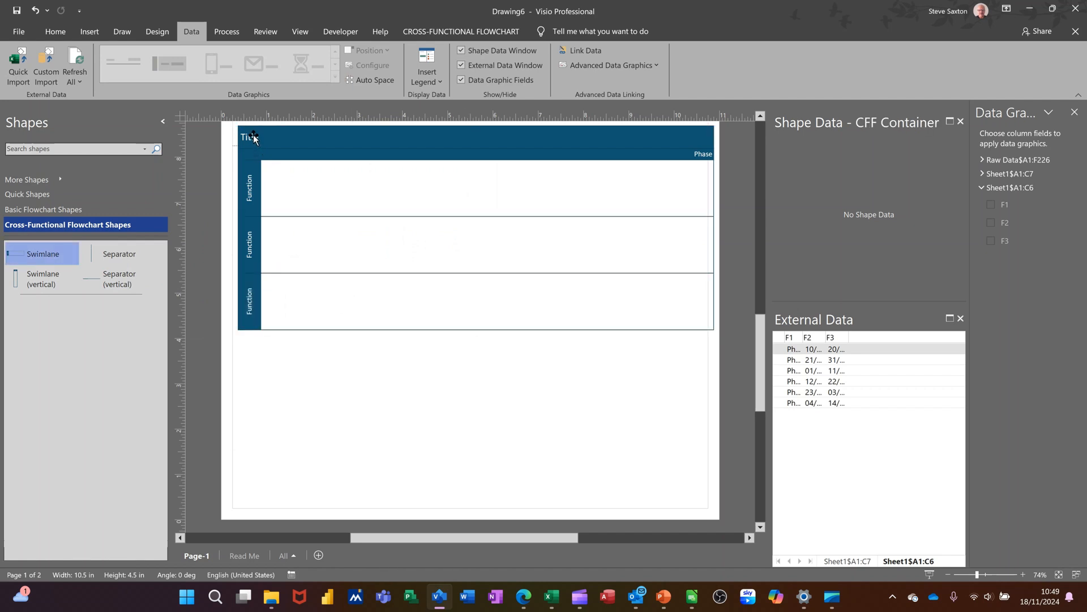
{"action": "left_click", "coordinate": [249, 140]}
{"action": "type", "text": "P"}
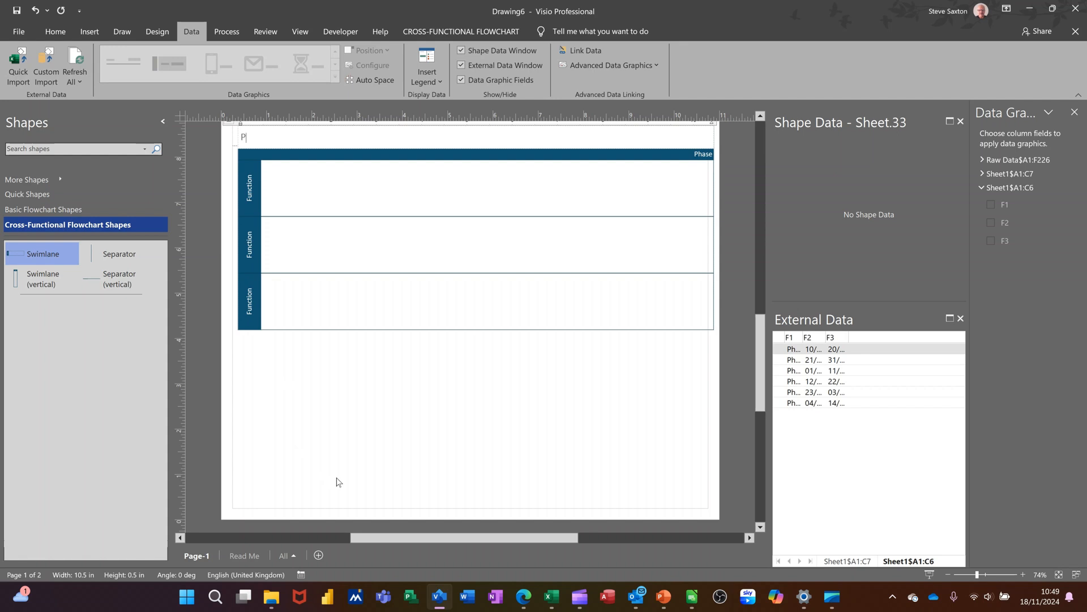
{"action": "type", "text": "rocess"}
Name the three swimlanes Induction, HR and Sales, from the upper lane to the lower.
{"action": "double_click", "coordinate": [249, 192]}
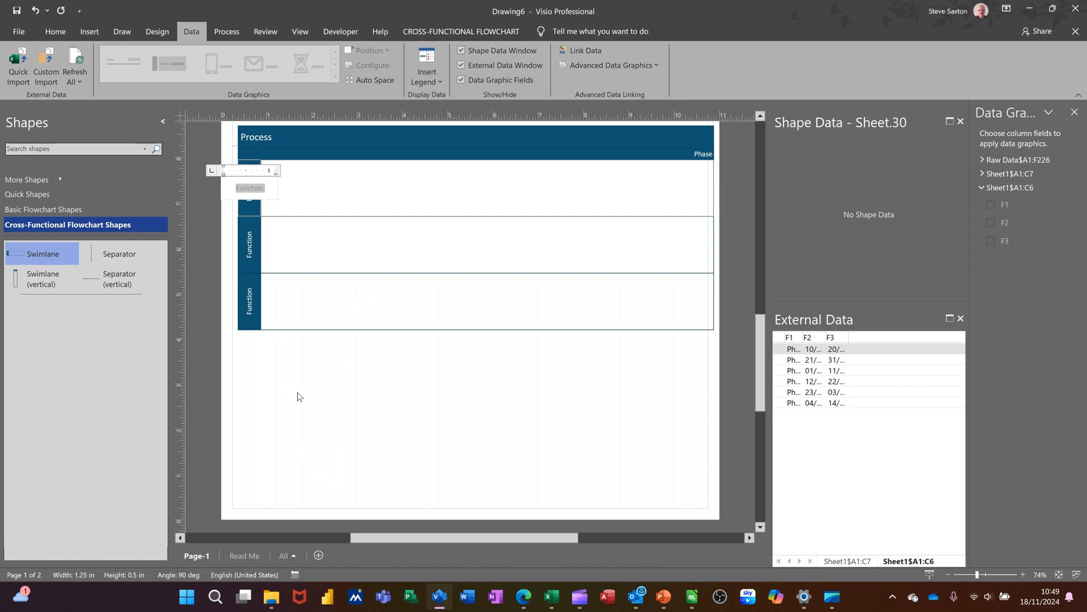
{"action": "key", "text": "BackSpace"}
{"action": "type", "text": "Induction"}
{"action": "left_click", "coordinate": [249, 246]}
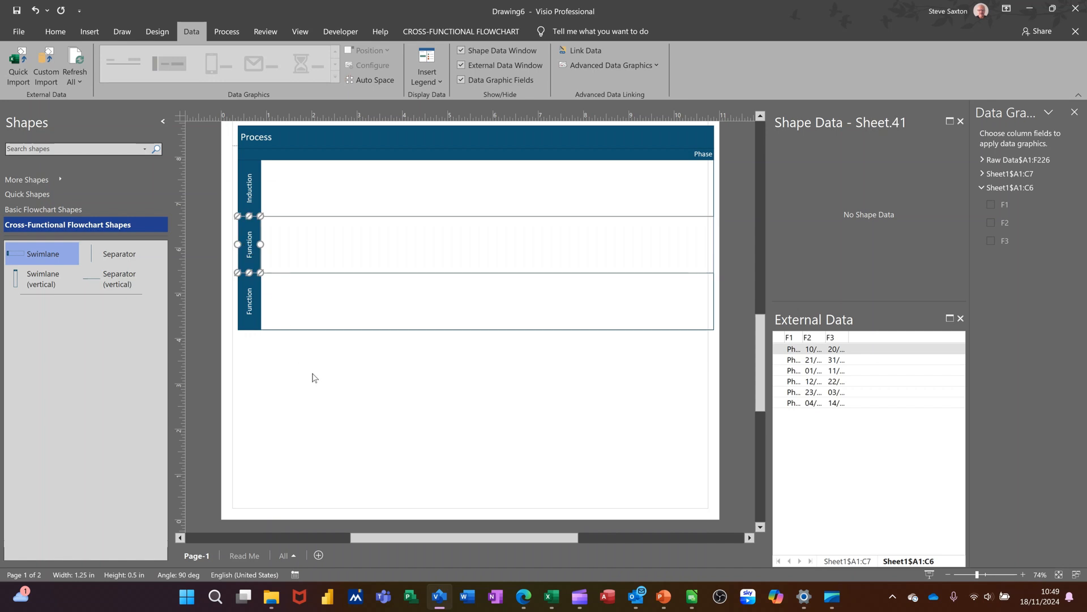
{"action": "double_click", "coordinate": [249, 245]}
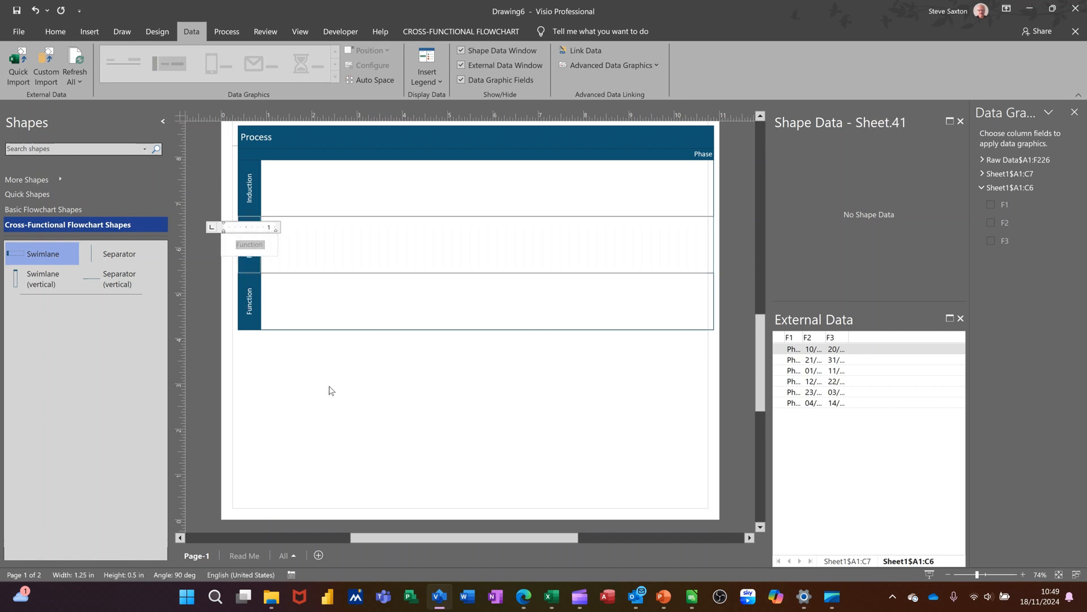
{"action": "type", "text": "HR"}
{"action": "double_click", "coordinate": [246, 299]}
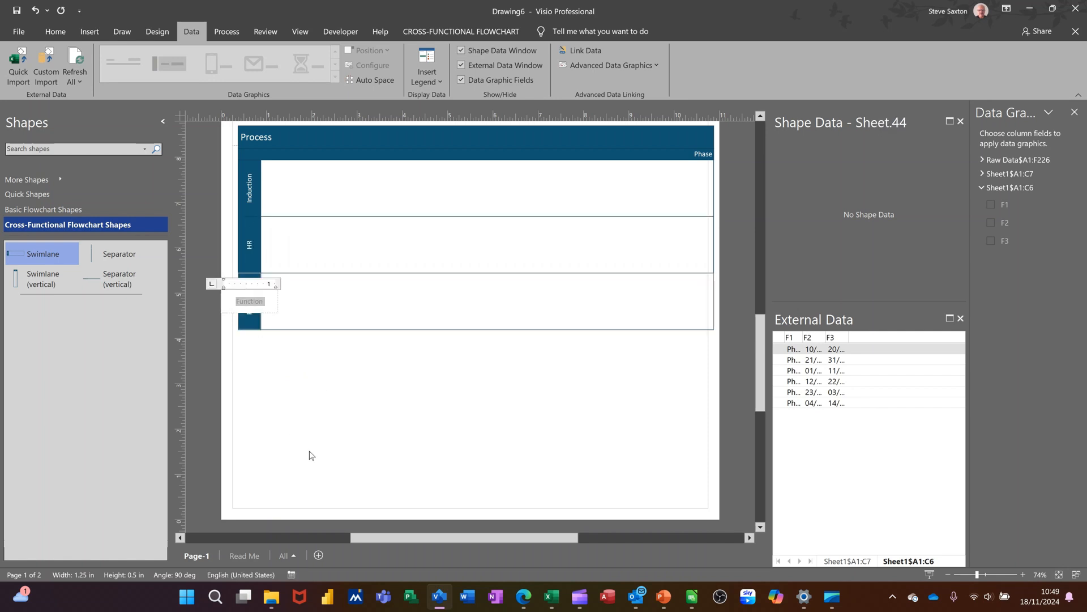
{"action": "type", "text": "Sales"}
{"action": "left_click", "coordinate": [361, 383]}
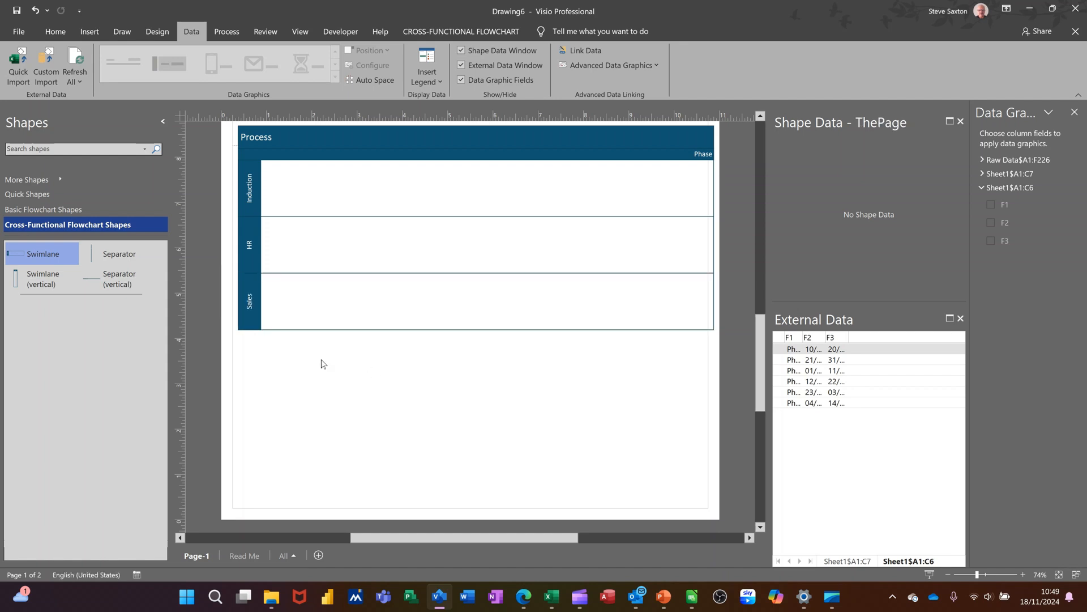
Widen the F1 and F2 columns of the external data and place the Phase 1 row as a Process shape in the Induction lane.
{"action": "left_click", "coordinate": [48, 210]}
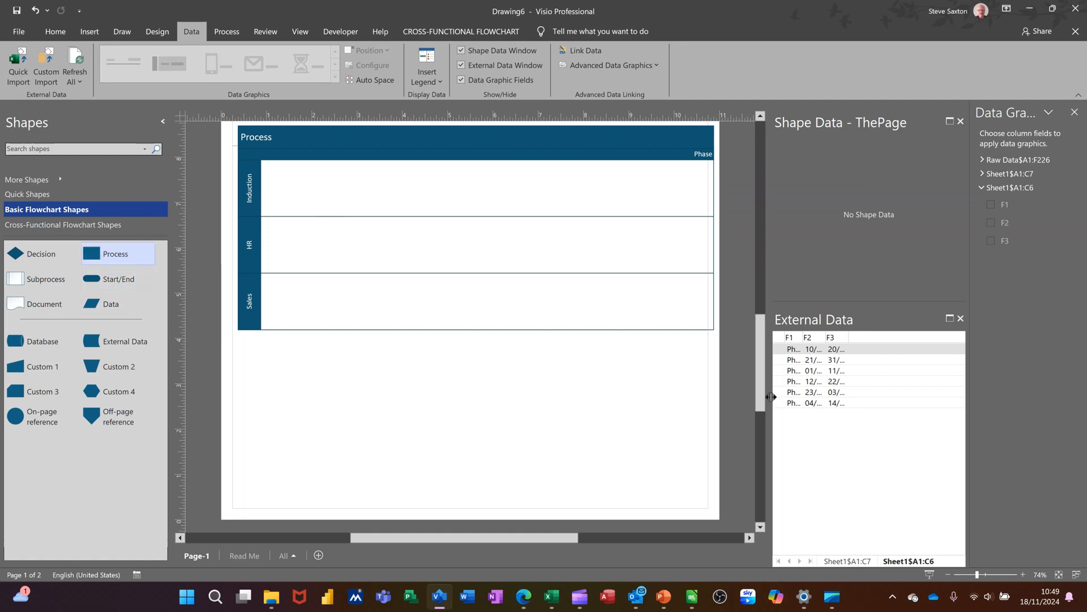
{"action": "double_click", "coordinate": [827, 337]}
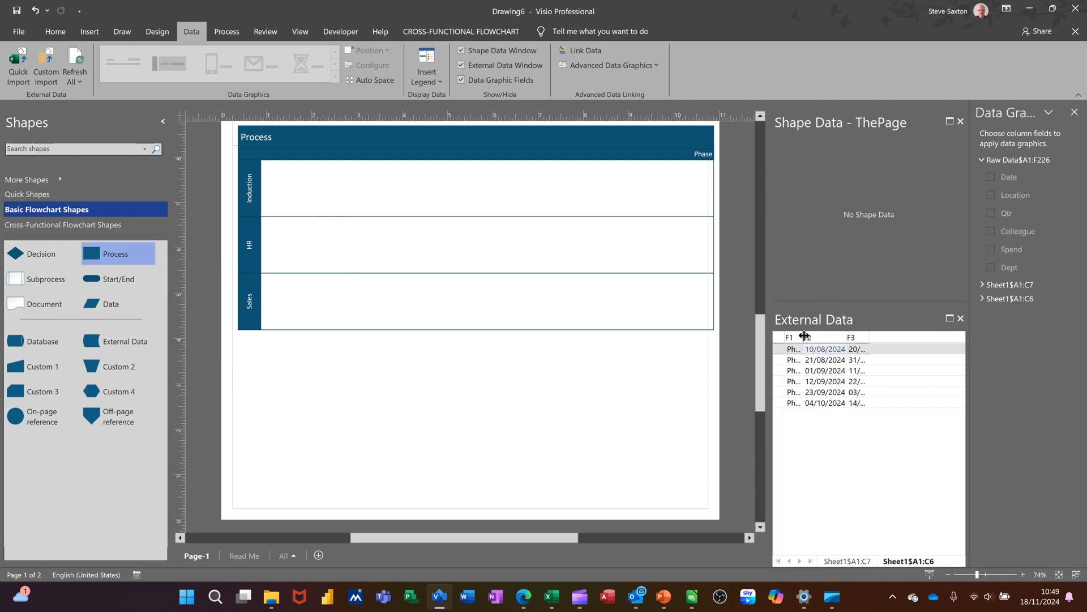
{"action": "double_click", "coordinate": [805, 336]}
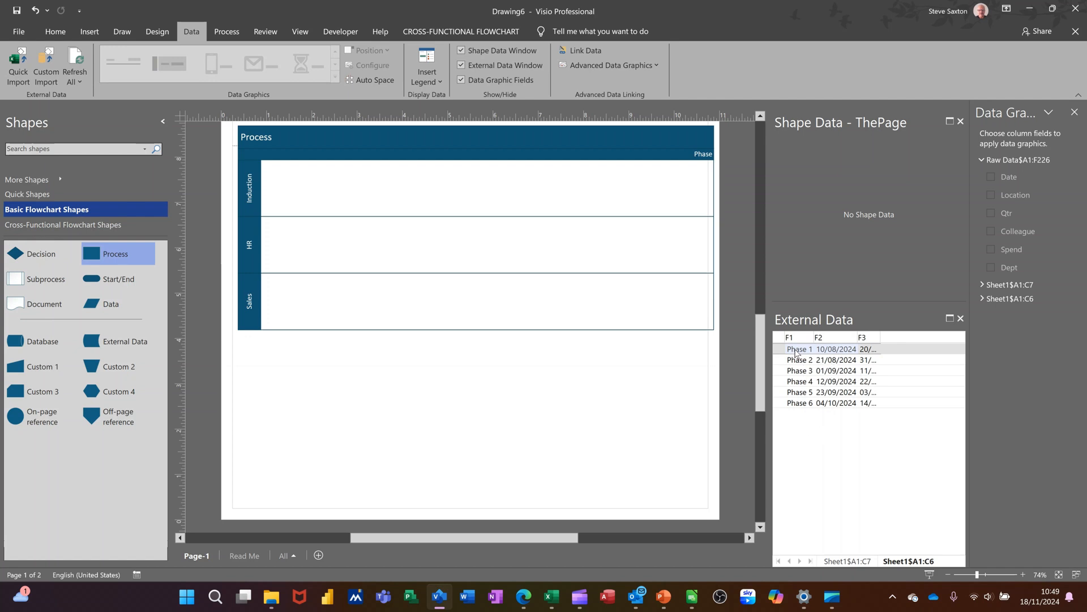
{"action": "left_click_drag", "start_coordinate": [796, 353], "coordinate": [311, 189]}
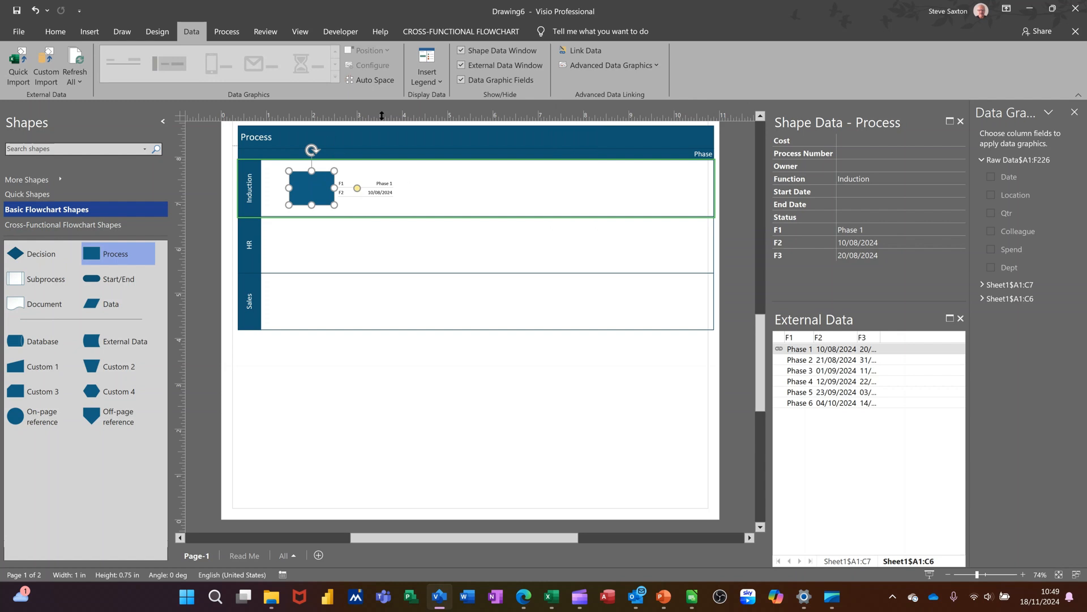
Activate the Connector tool and place the Phase 2 row as a linked Decision shape beside Phase 1 in the Induction lane.
{"action": "left_click", "coordinate": [55, 31]}
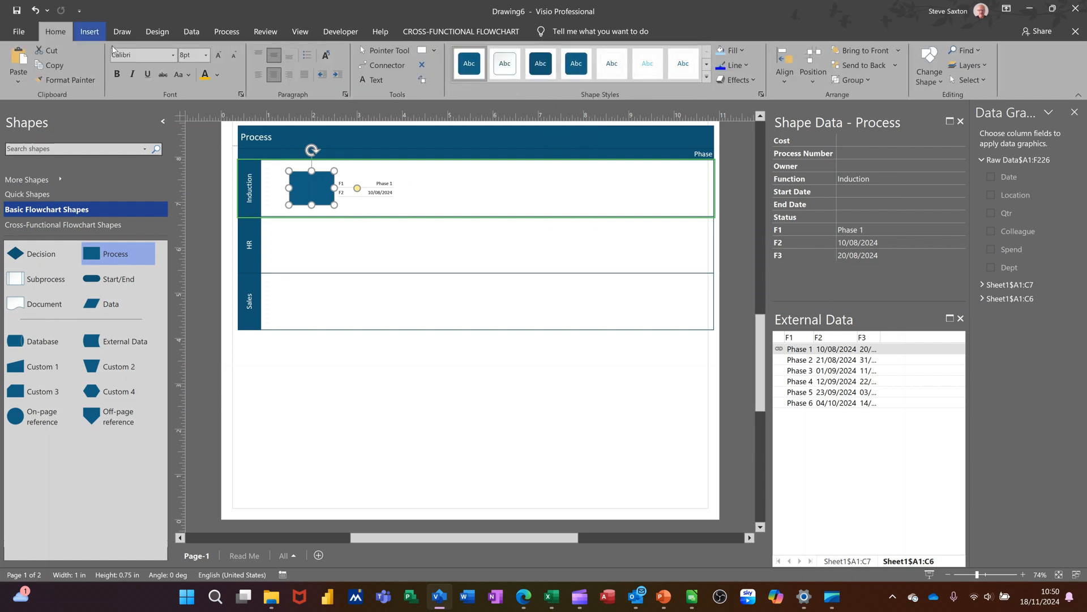
{"action": "left_click", "coordinate": [388, 69]}
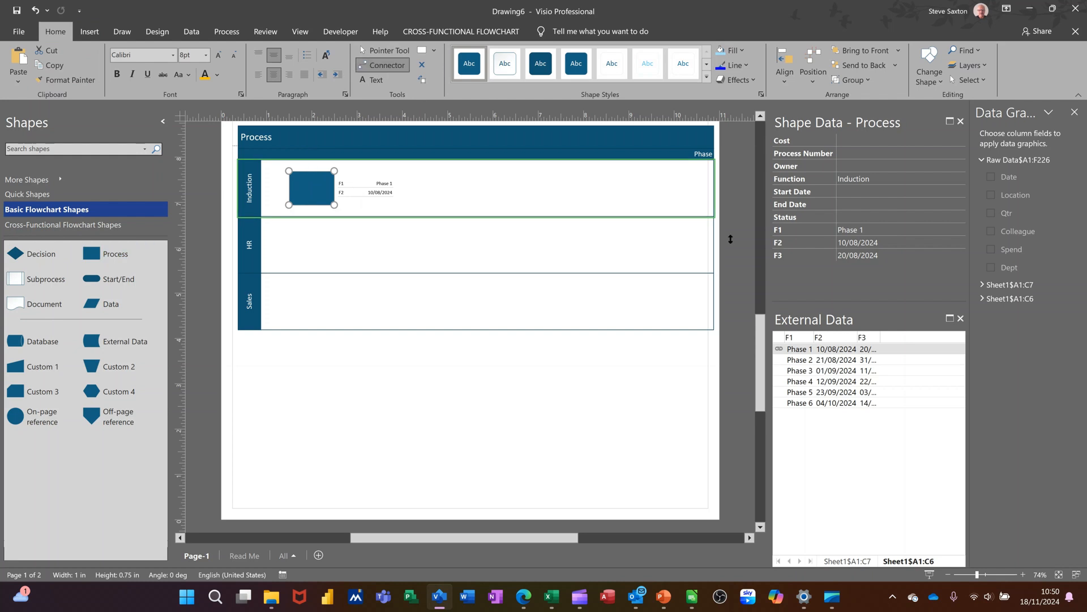
{"action": "left_click_drag", "start_coordinate": [804, 362], "coordinate": [436, 192]}
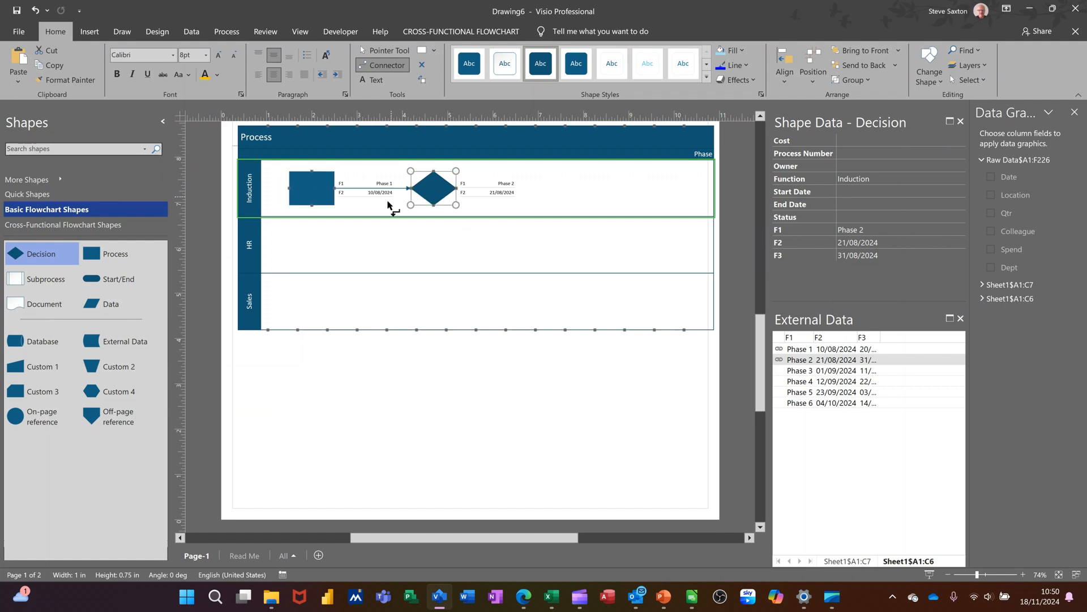
Place the Phase 3 row in the HR lane and the Phase 4 row in the Sales lane as connected Process shapes.
{"action": "left_click", "coordinate": [118, 258]}
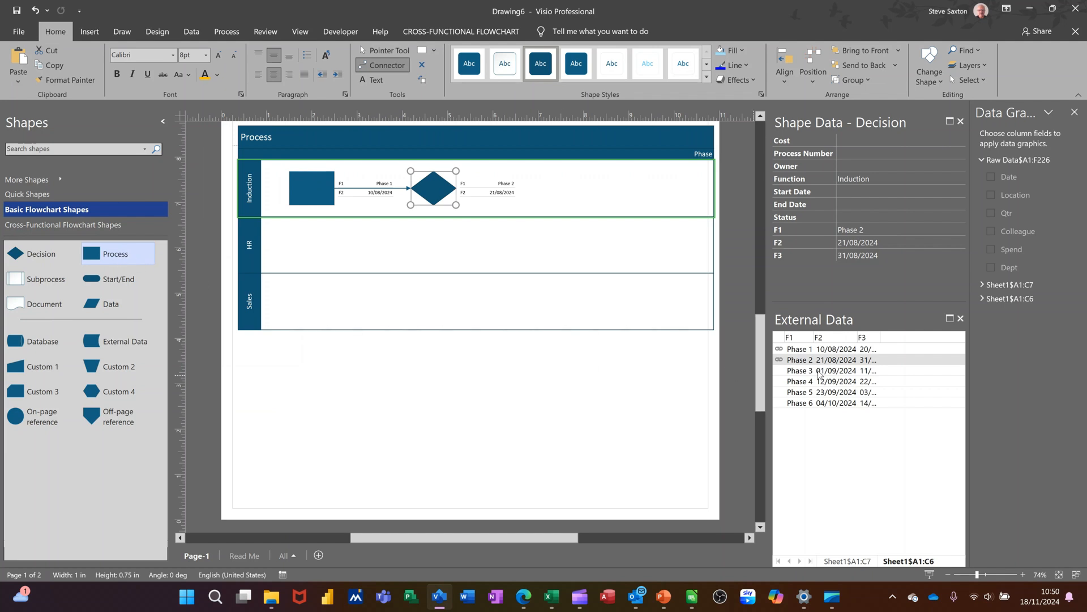
{"action": "left_click_drag", "start_coordinate": [820, 371], "coordinate": [493, 245]}
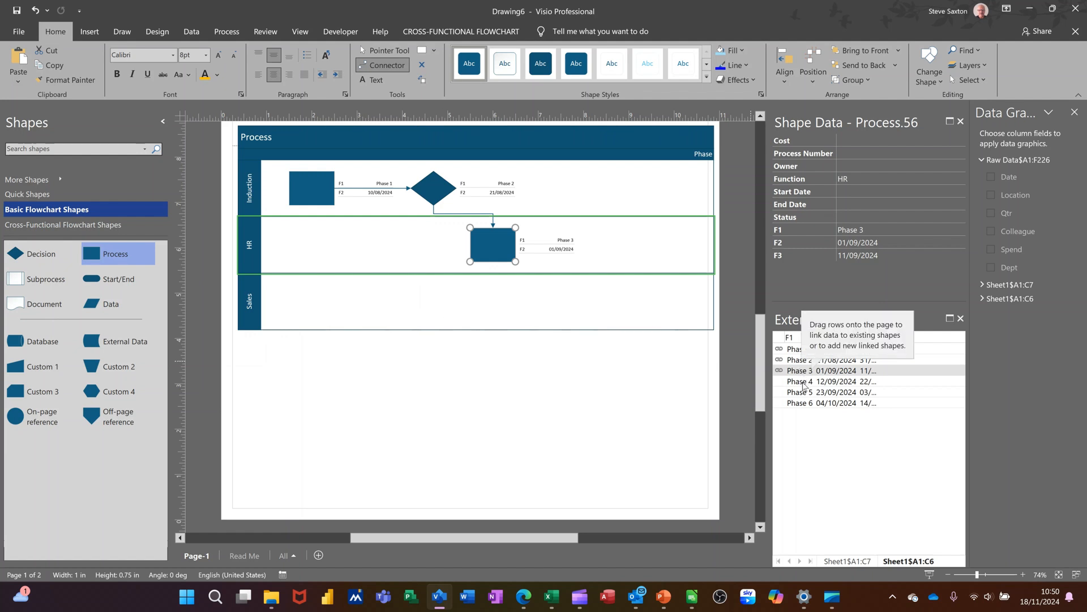
{"action": "left_click_drag", "start_coordinate": [804, 386], "coordinate": [546, 299]}
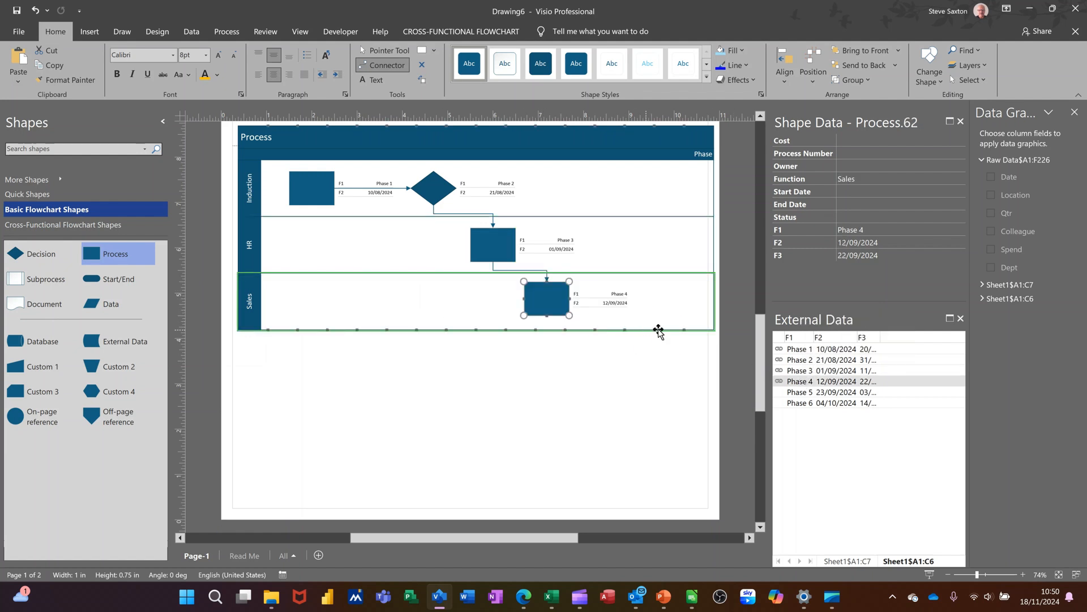
Add the Phase 5 row to the HR lane and the Phase 6 row to the Sales lane as connected Process shapes.
{"action": "left_click", "coordinate": [792, 396]}
{"action": "left_click_drag", "start_coordinate": [797, 396], "coordinate": [625, 241]}
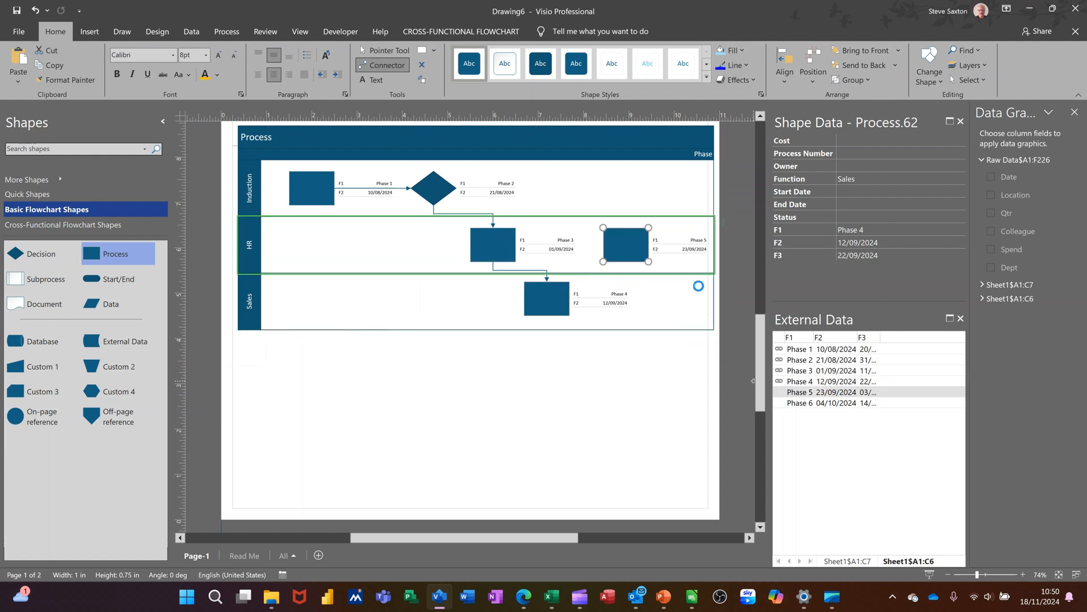
{"action": "left_click", "coordinate": [810, 404]}
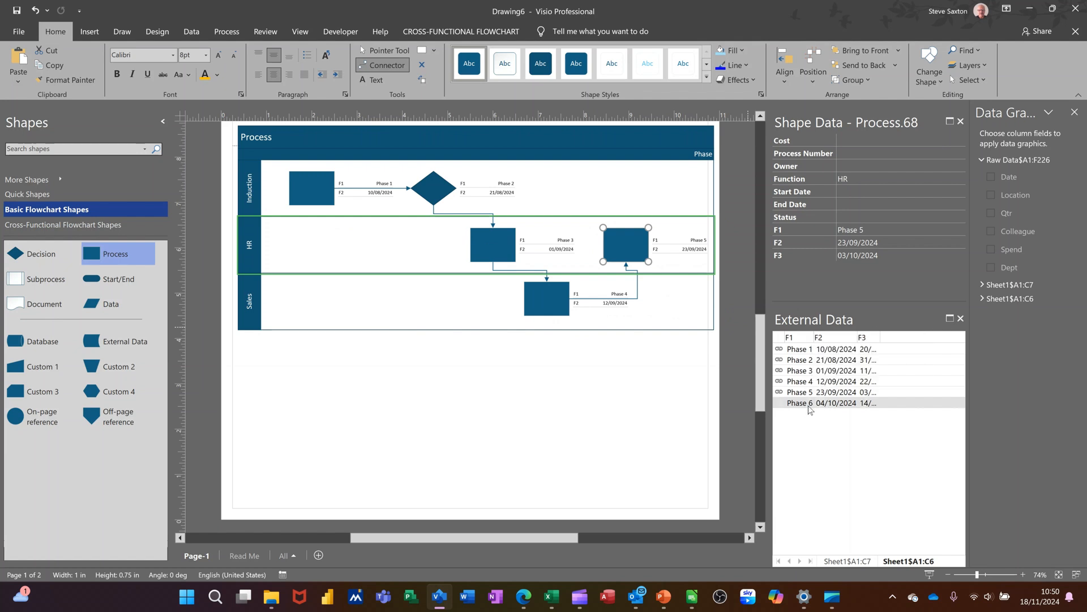
{"action": "left_click_drag", "start_coordinate": [807, 409], "coordinate": [680, 299]}
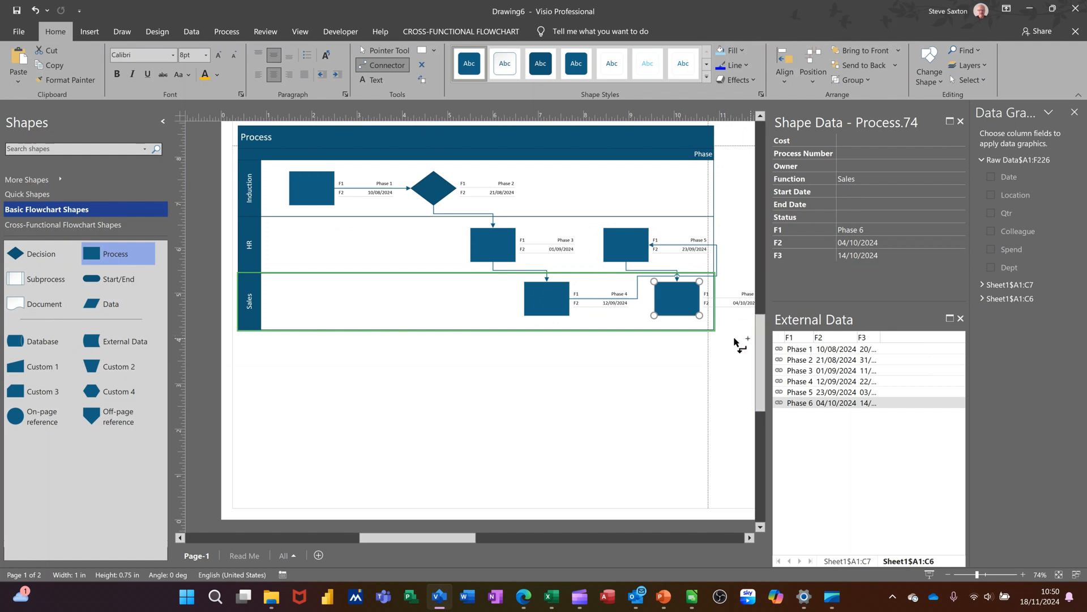
Return to the Pointer tool and apply the bubble callout data graphic for F1 and F2 to the Phase 1 Process shape.
{"action": "left_click", "coordinate": [381, 53]}
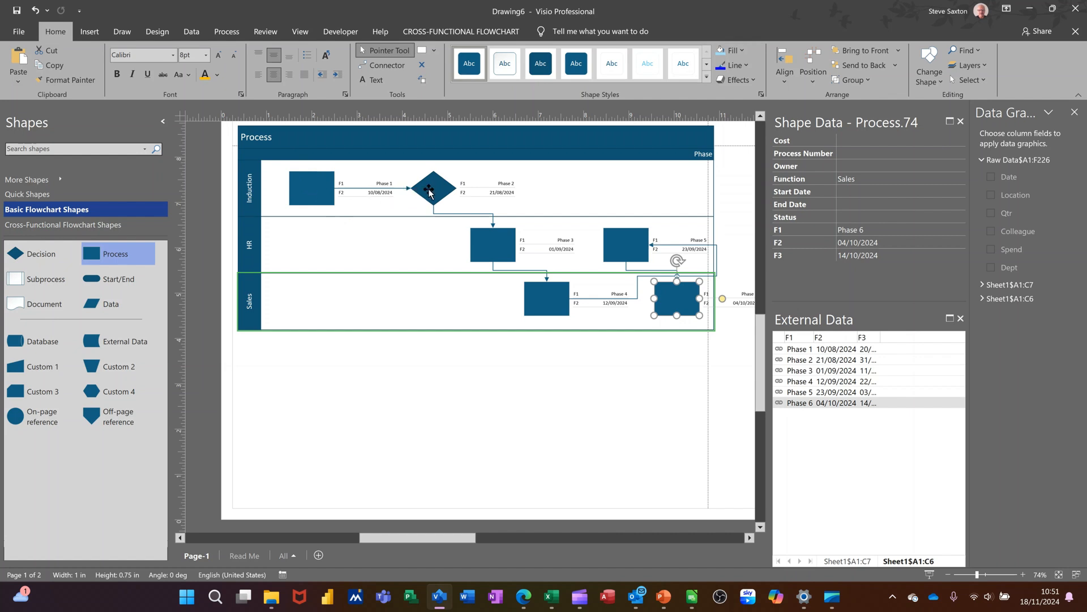
{"action": "left_click", "coordinate": [306, 187]}
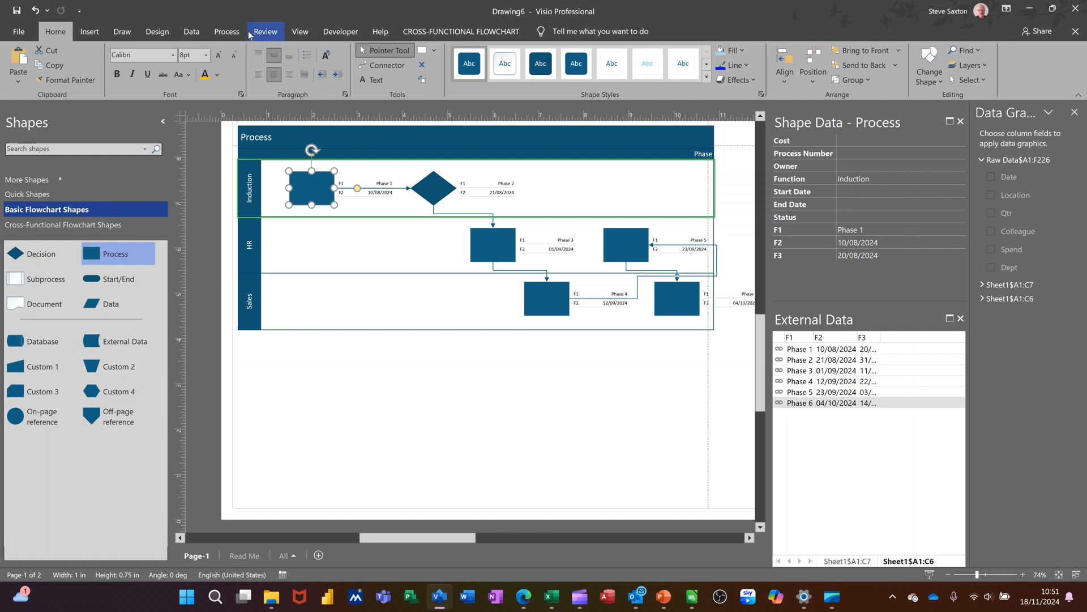
{"action": "left_click", "coordinate": [192, 32]}
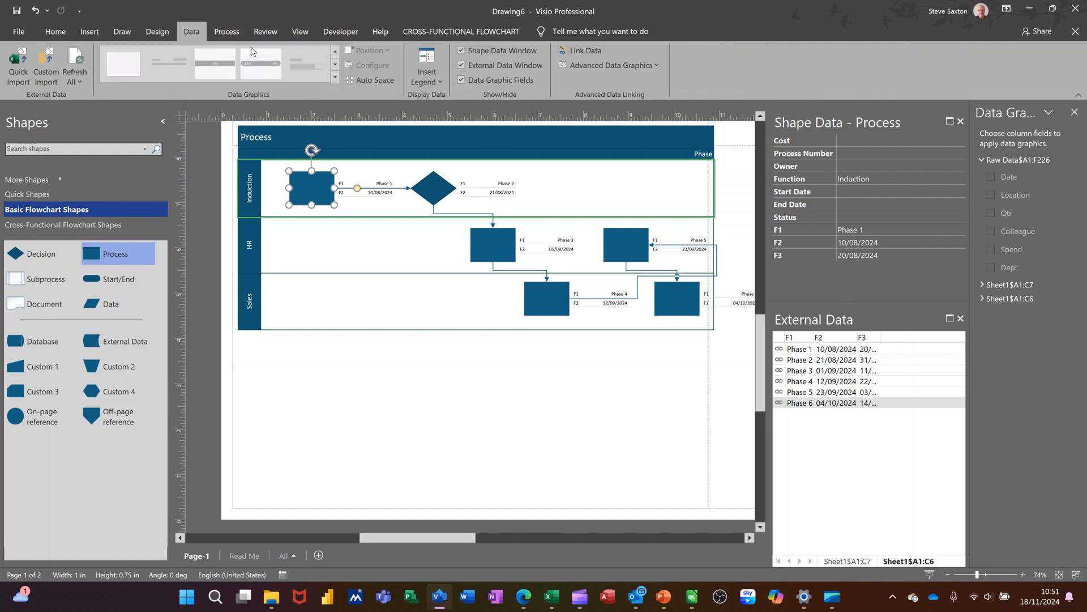
{"action": "left_click", "coordinate": [616, 68]}
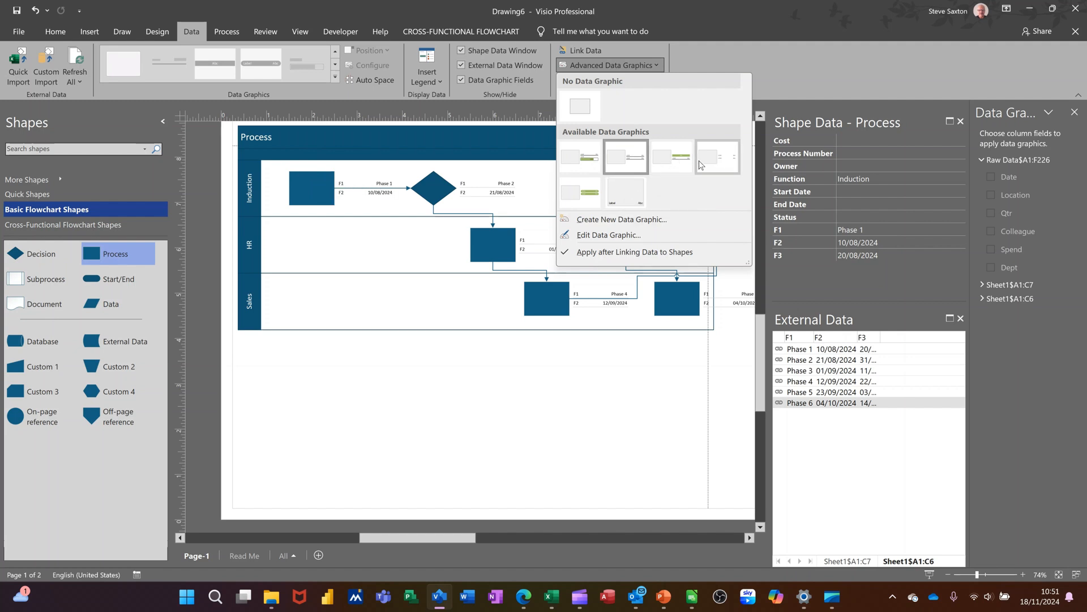
{"action": "left_click", "coordinate": [593, 198]}
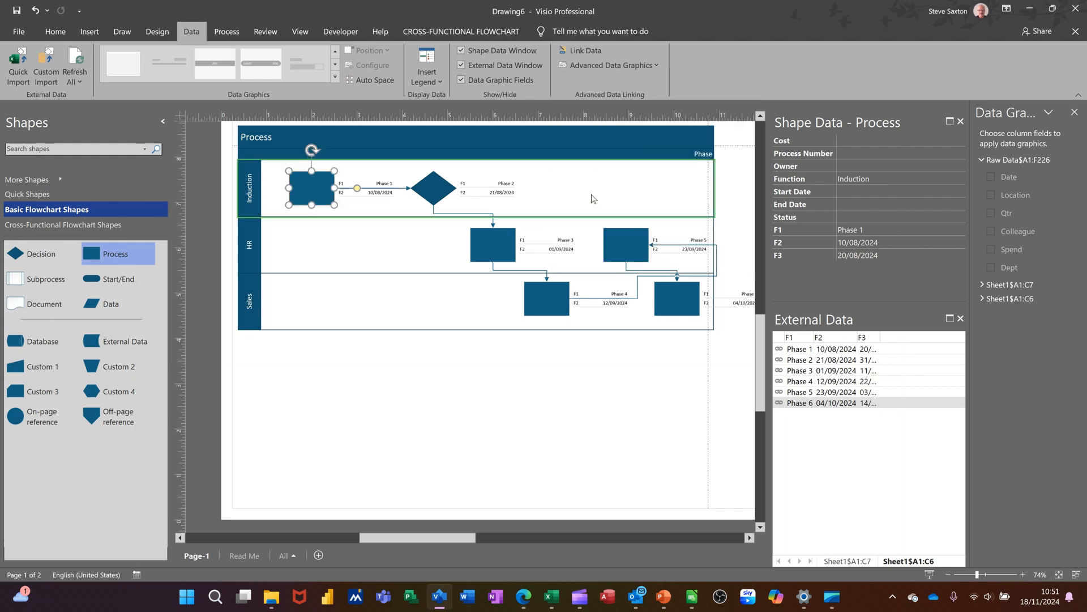
Edit the Phase 1 shape's data graphic and set the F1 item's label position to Not Shown.
{"action": "left_click", "coordinate": [589, 67]}
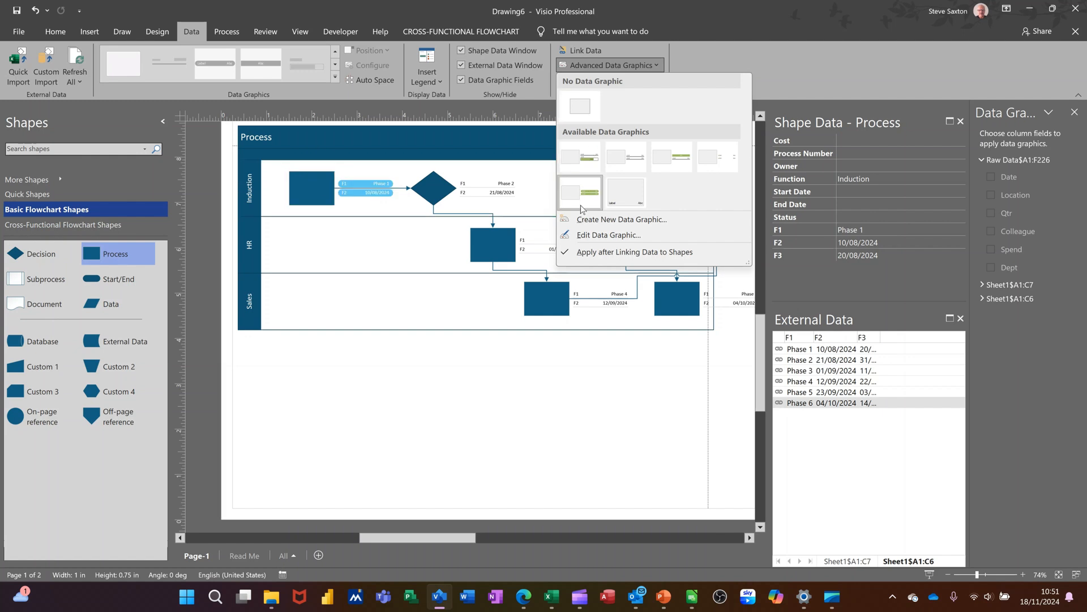
{"action": "left_click", "coordinate": [583, 236]}
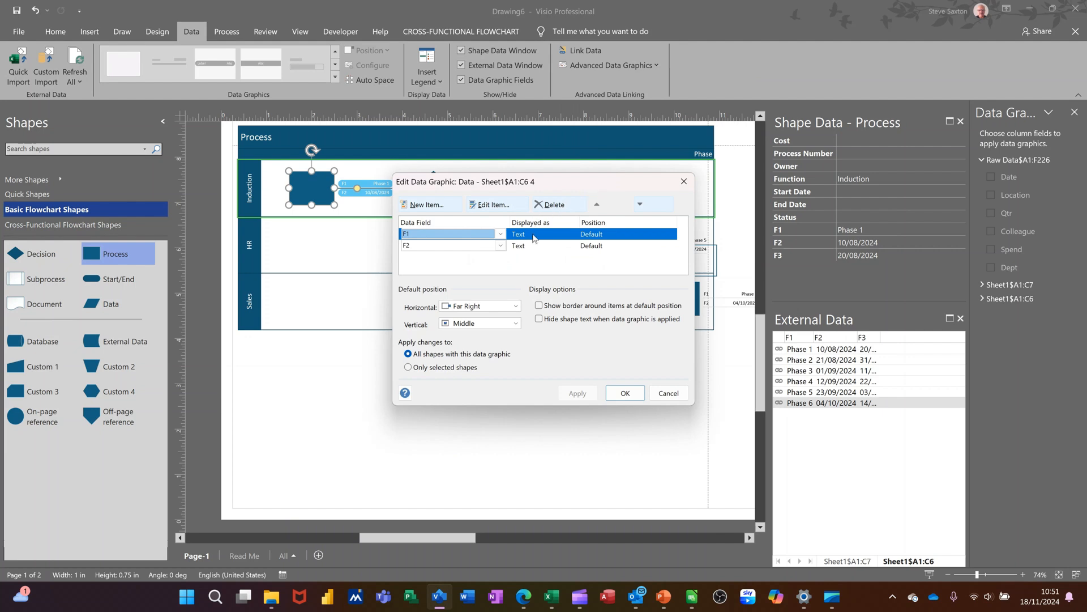
{"action": "left_click", "coordinate": [488, 206]}
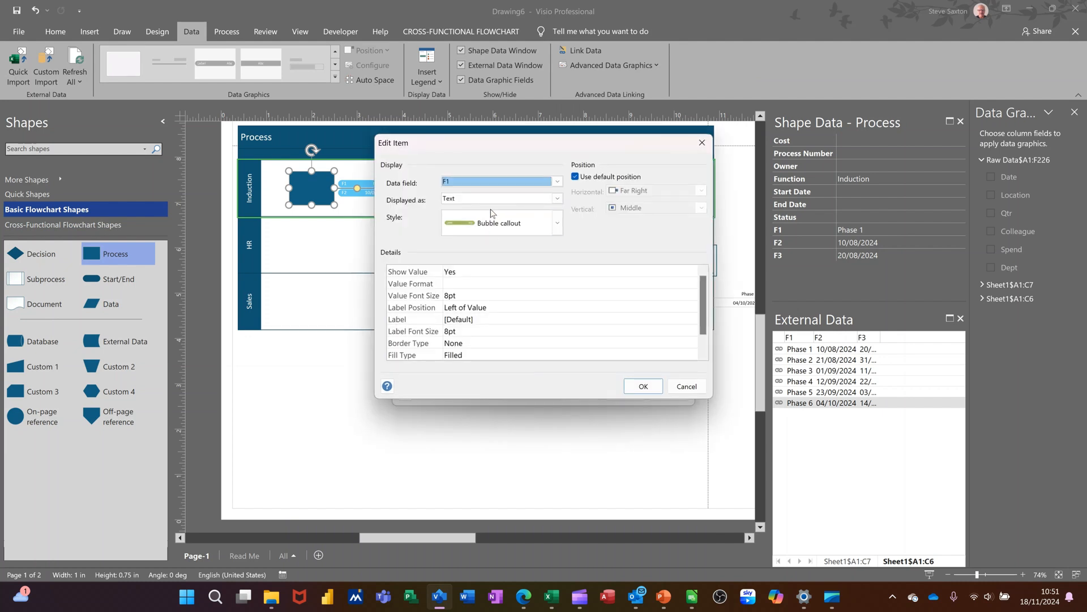
{"action": "left_click", "coordinate": [499, 310]}
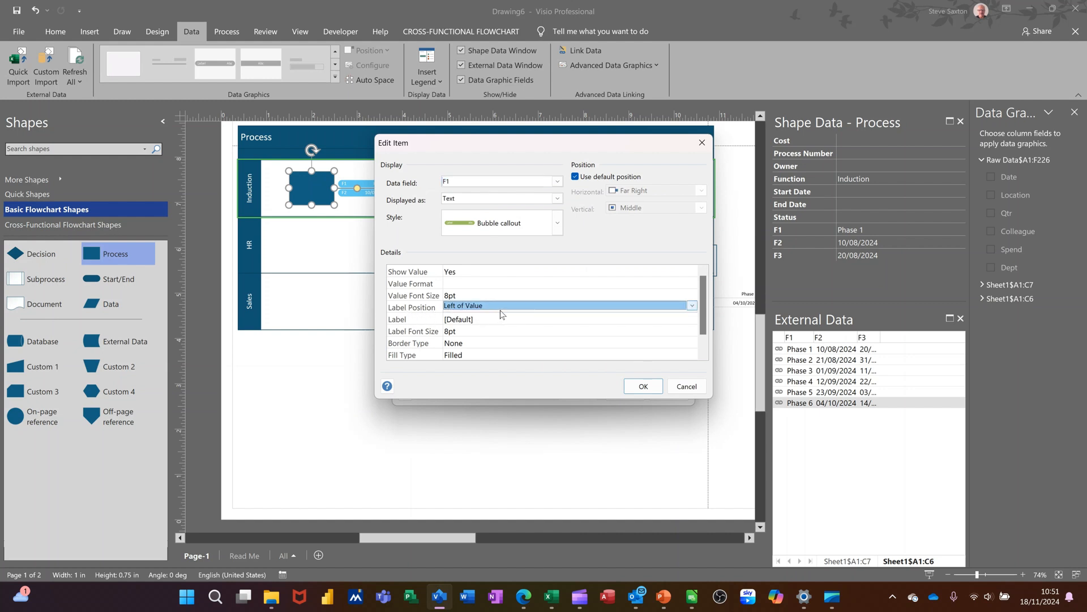
{"action": "left_click", "coordinate": [693, 309]}
{"action": "left_click", "coordinate": [649, 316]}
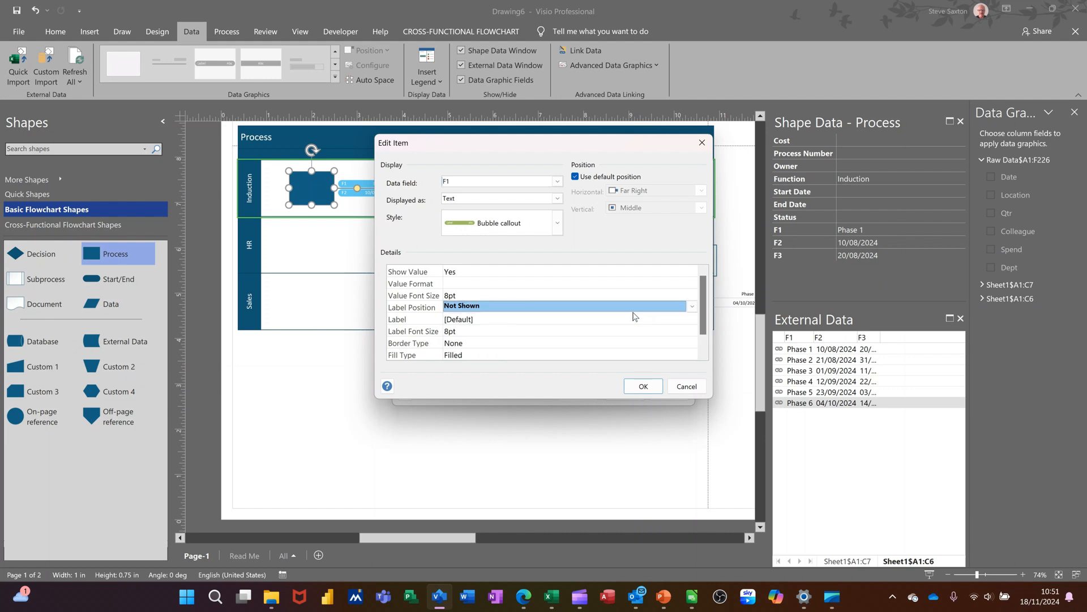
Turn off the default position for the F1 item and place it at Center horizontally and Top vertically.
{"action": "left_click", "coordinate": [575, 177]}
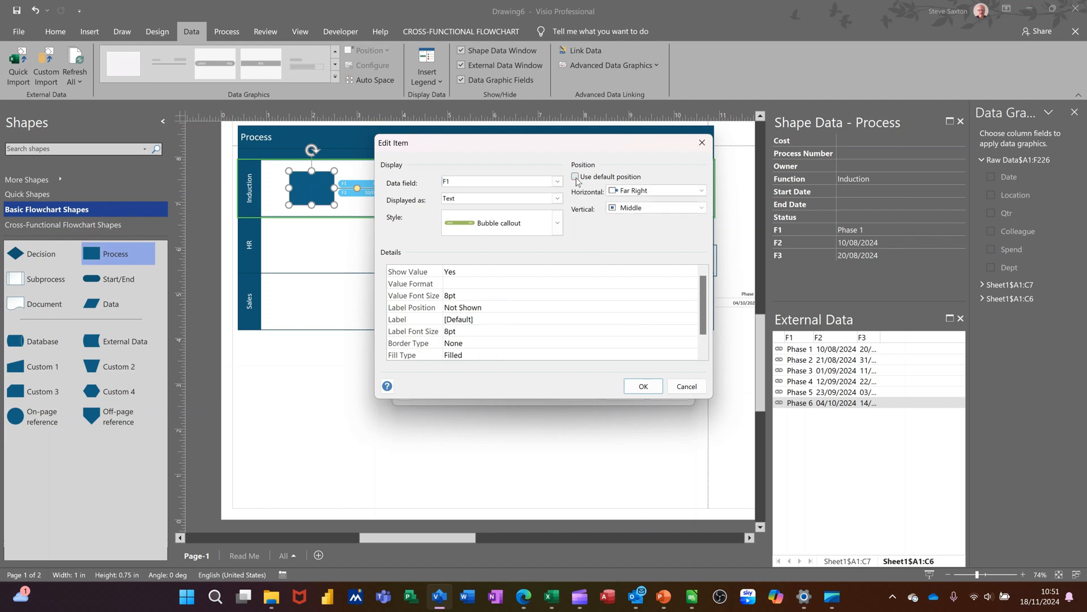
{"action": "left_click", "coordinate": [701, 191]}
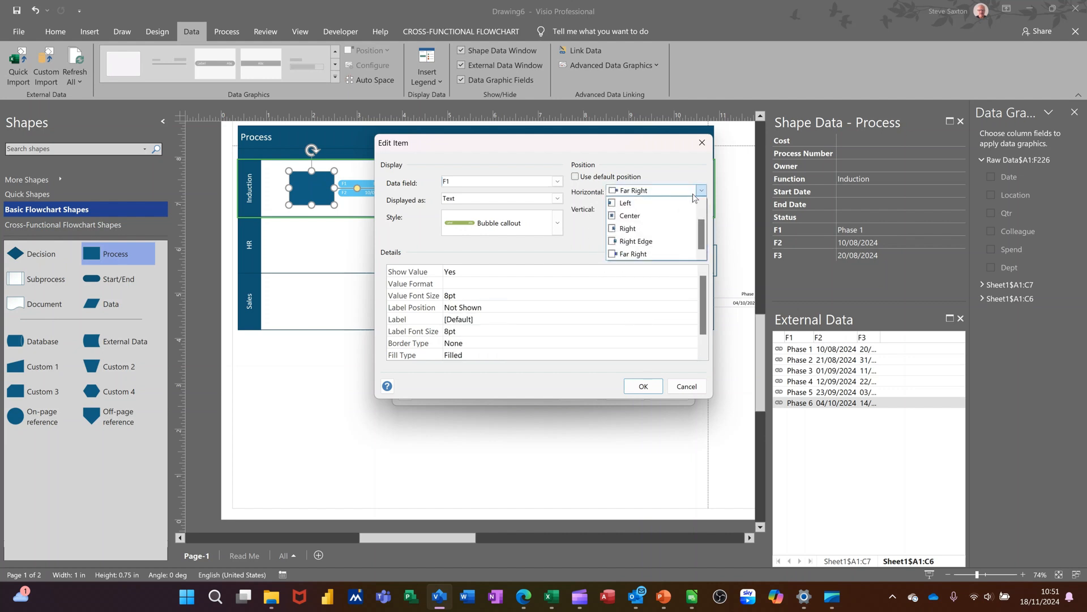
{"action": "left_click", "coordinate": [663, 216]}
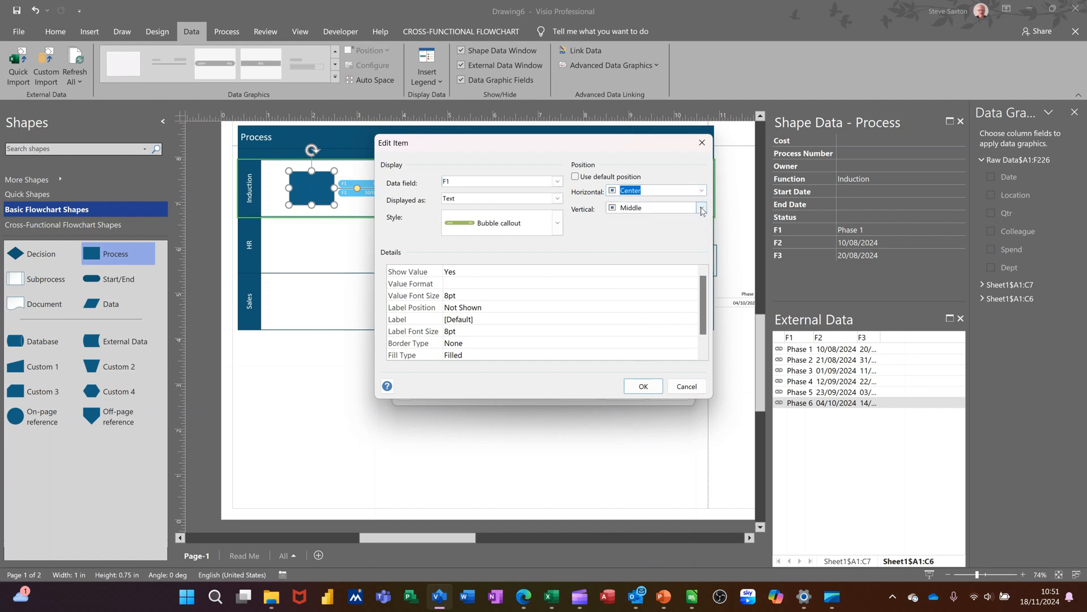
{"action": "left_click", "coordinate": [701, 209]}
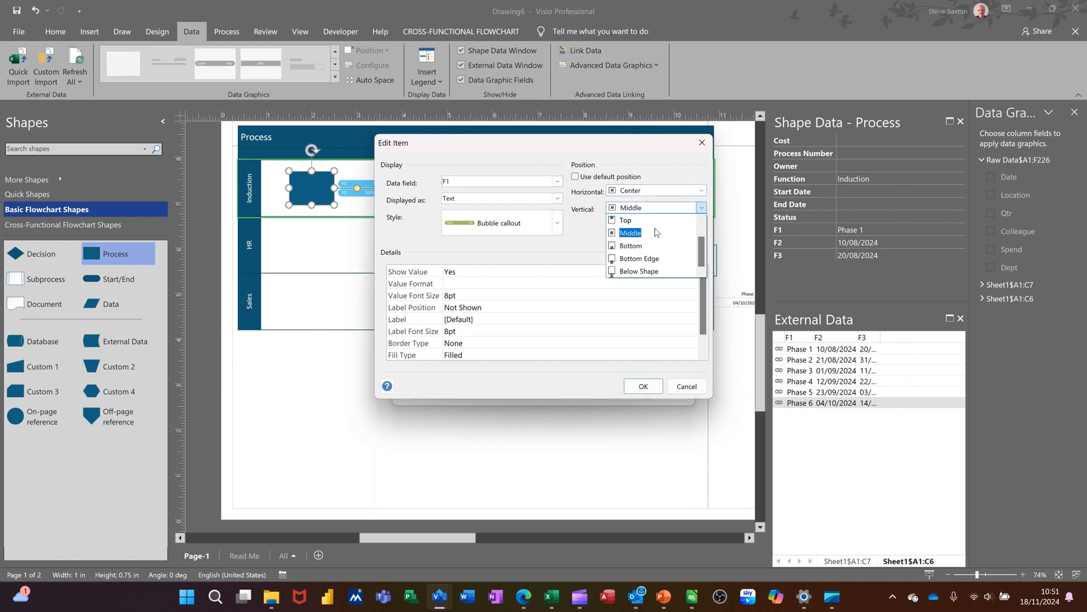
{"action": "left_click", "coordinate": [635, 221]}
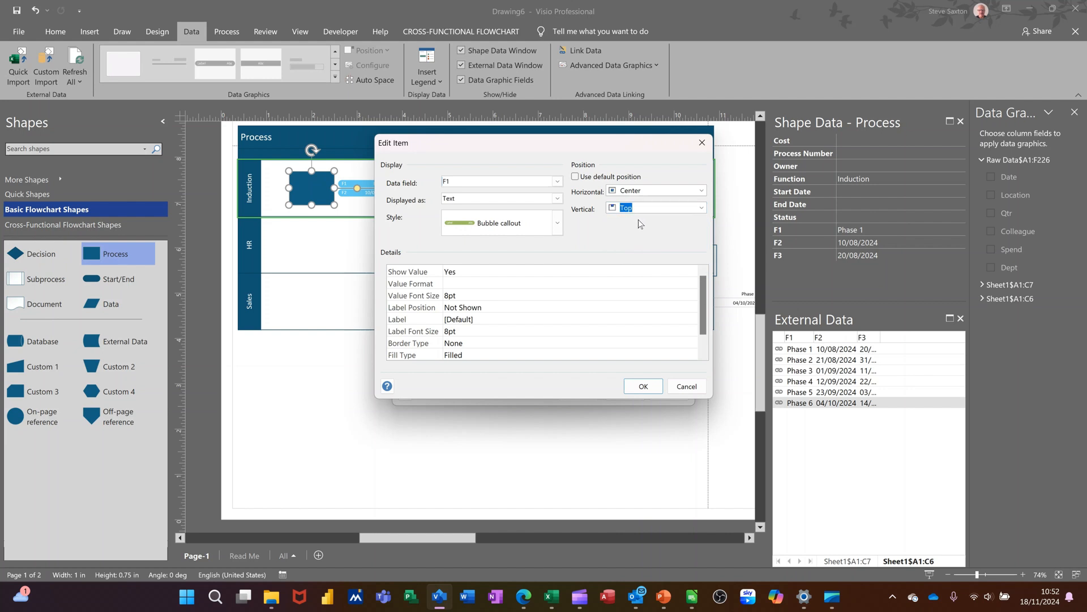
{"action": "left_click", "coordinate": [641, 386]}
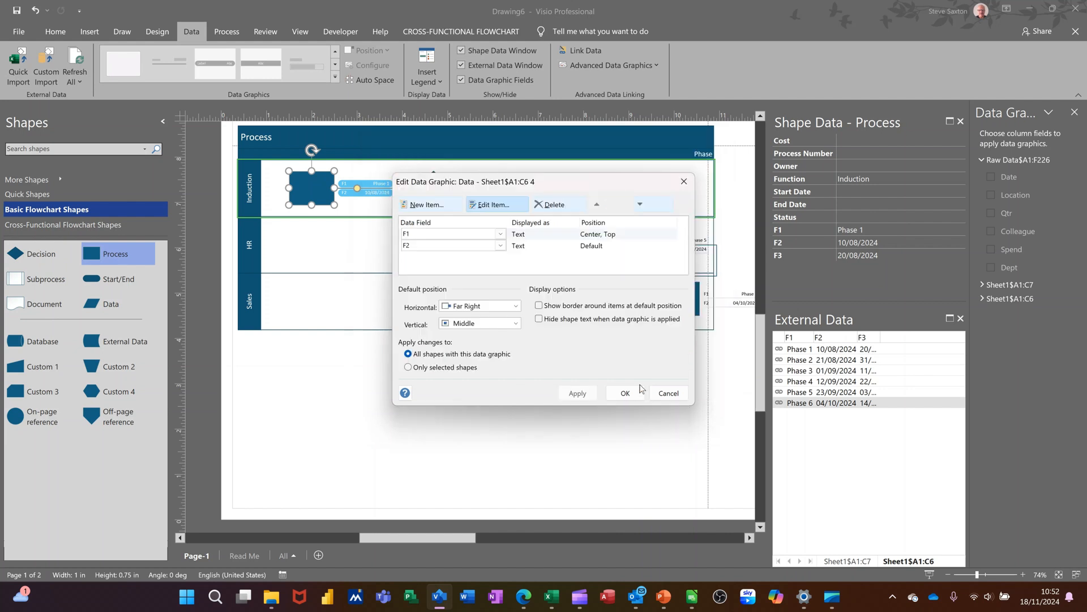
Turn off the default position for the F2 item and place it at Center horizontally and Middle vertically.
{"action": "left_click", "coordinate": [499, 246]}
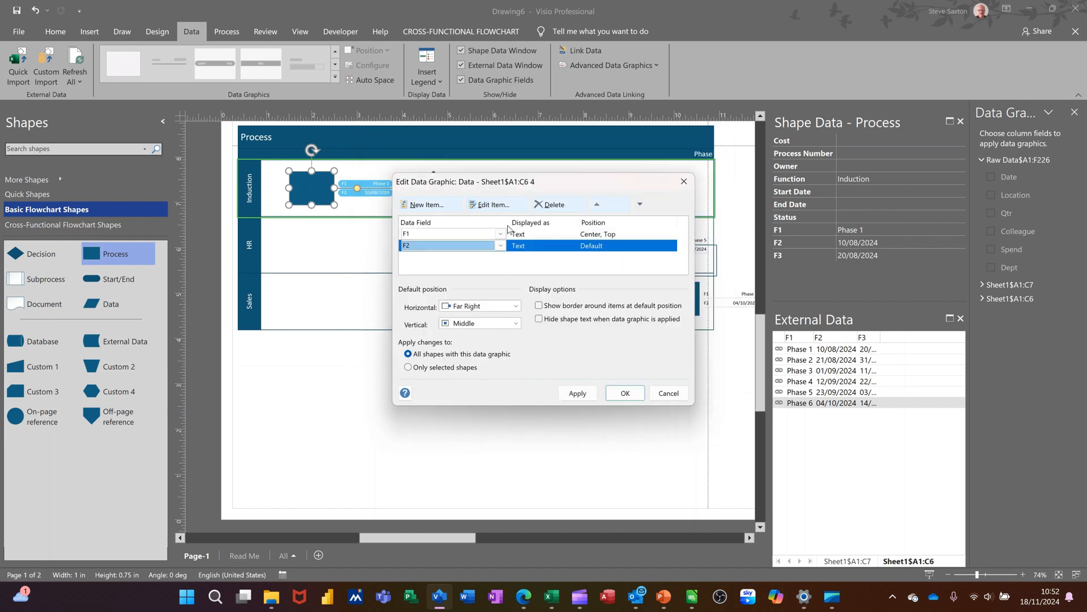
{"action": "left_click", "coordinate": [489, 203]}
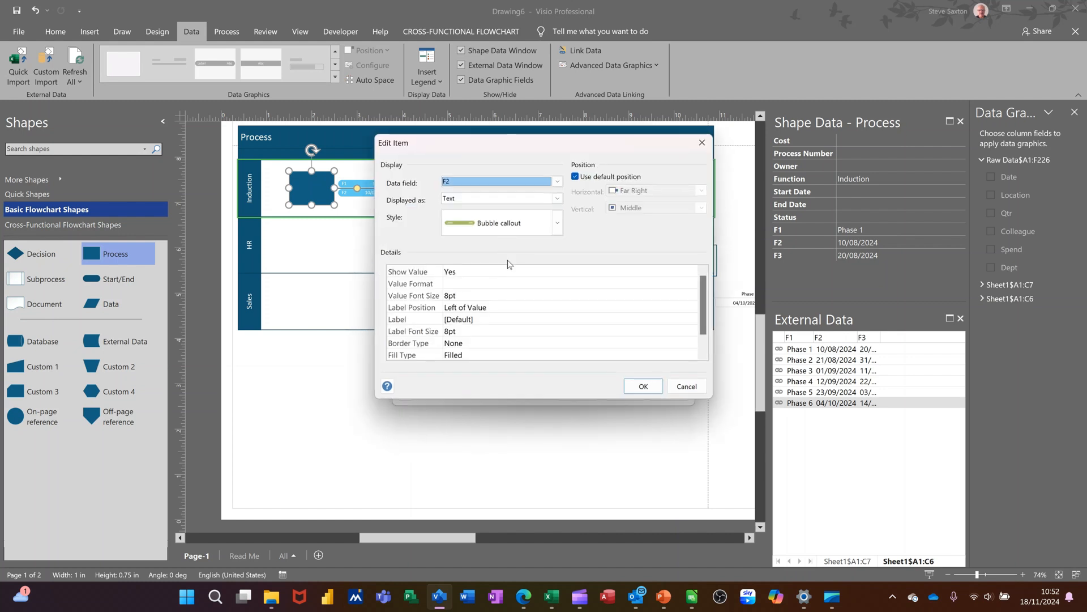
{"action": "left_click", "coordinate": [575, 177]}
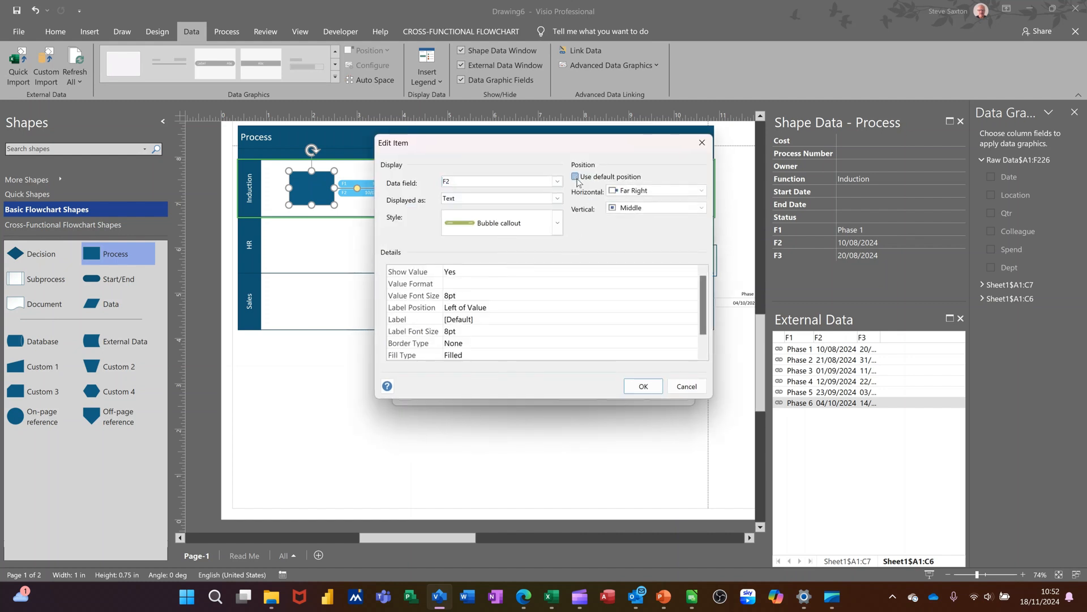
{"action": "left_click", "coordinate": [701, 190]}
{"action": "left_click", "coordinate": [648, 217]}
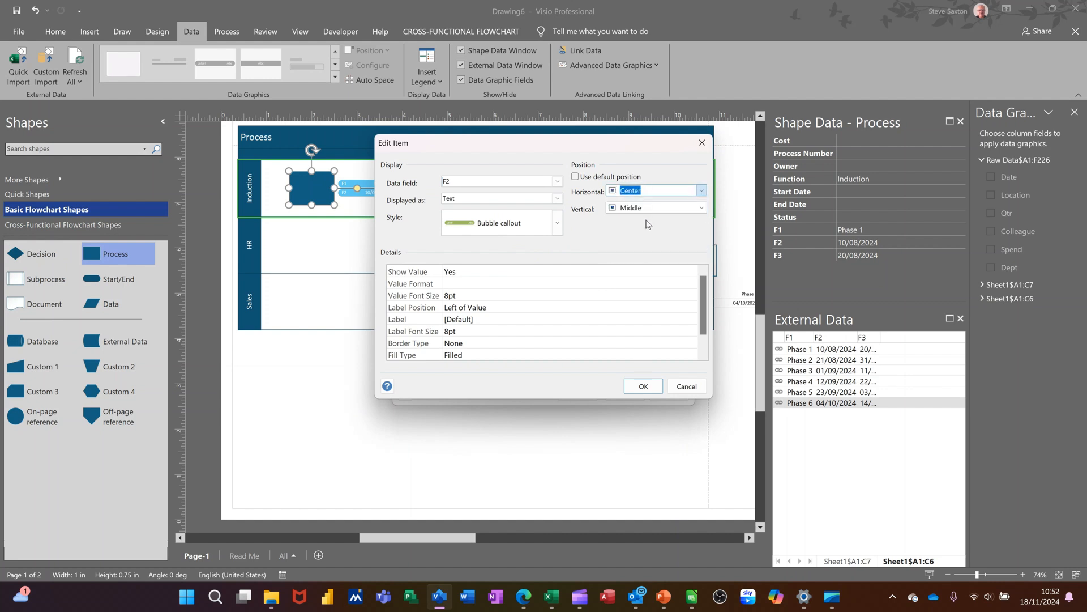
{"action": "left_click", "coordinate": [667, 213]}
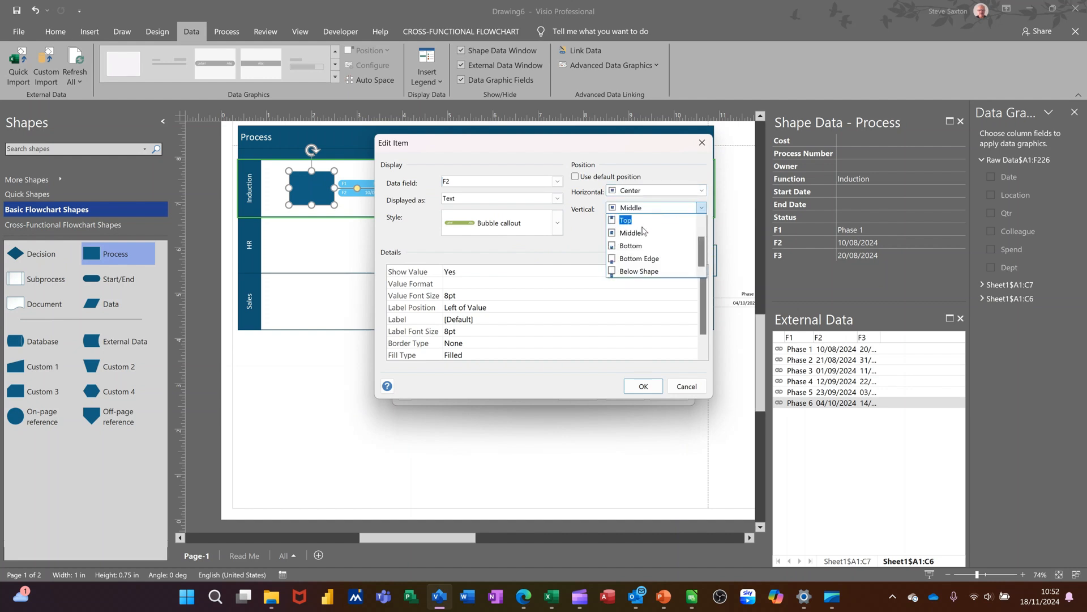
{"action": "left_click", "coordinate": [642, 233]}
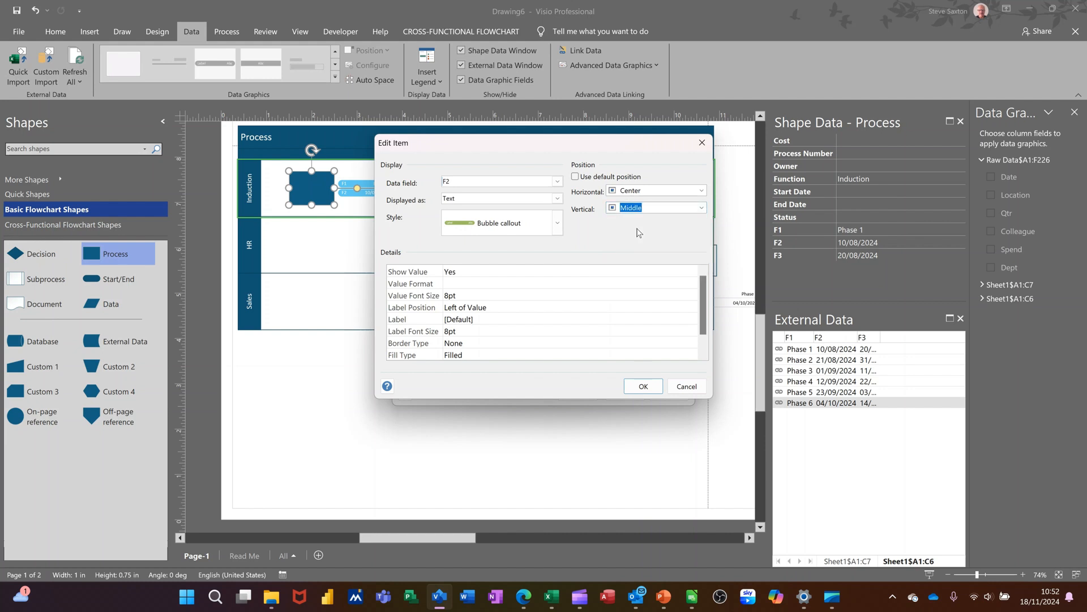
Set the F2 item's label position to Not Shown and apply the data graphic changes.
{"action": "left_click", "coordinate": [485, 319]}
{"action": "left_click", "coordinate": [501, 307]}
{"action": "left_click", "coordinate": [693, 306]}
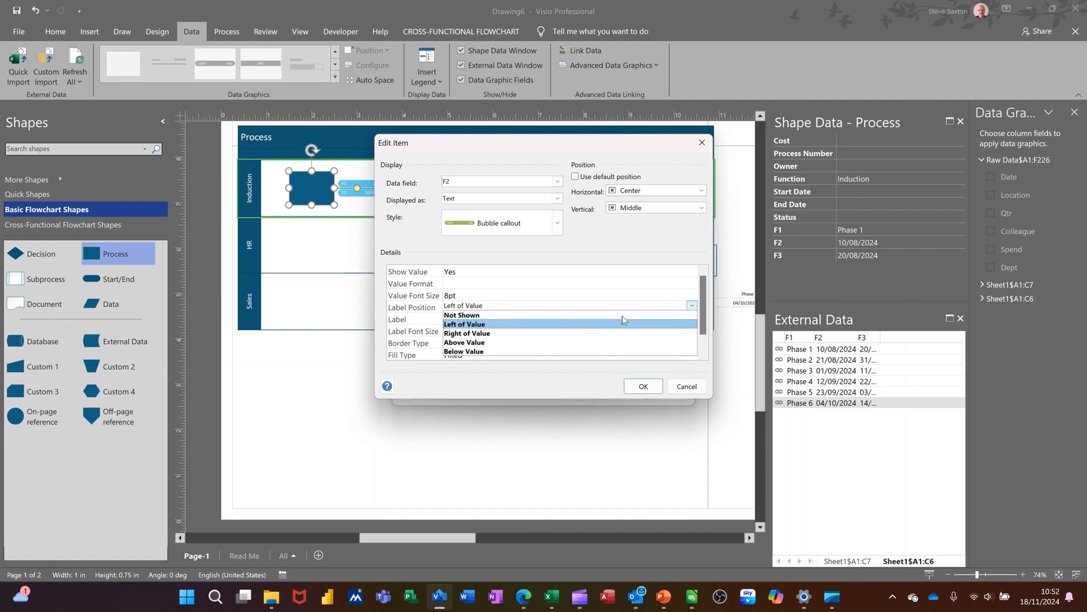
{"action": "left_click", "coordinate": [624, 318]}
{"action": "left_click", "coordinate": [642, 388]}
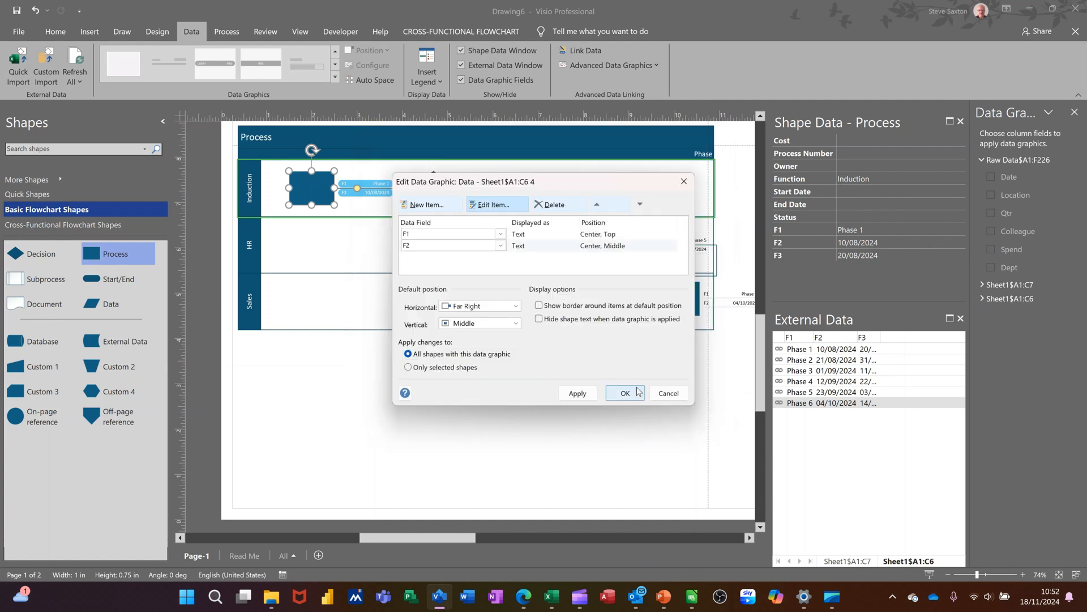
{"action": "left_click", "coordinate": [582, 393]}
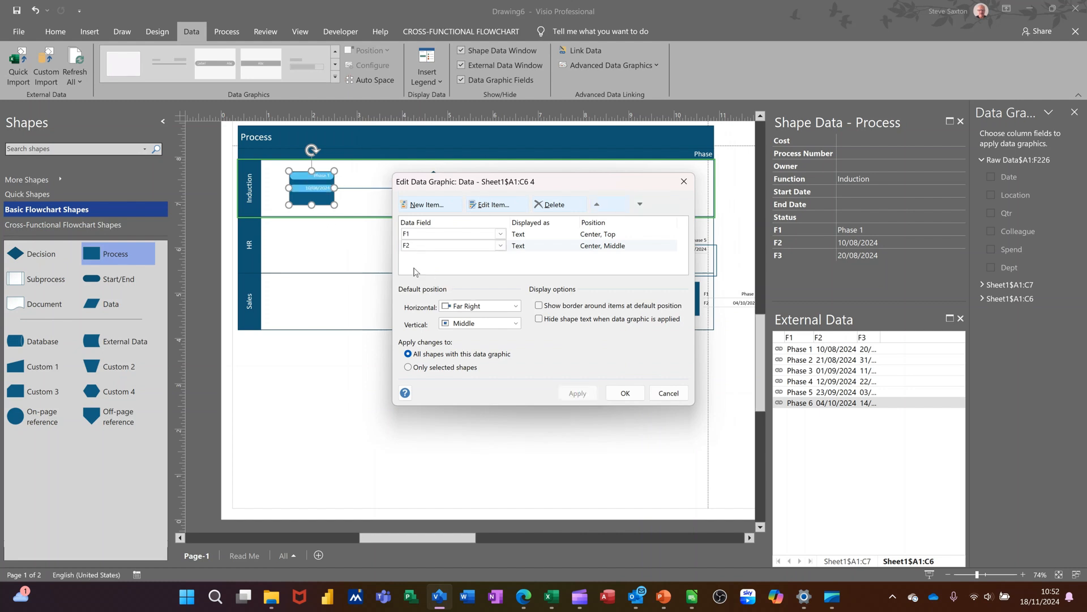
{"action": "left_click", "coordinate": [618, 393]}
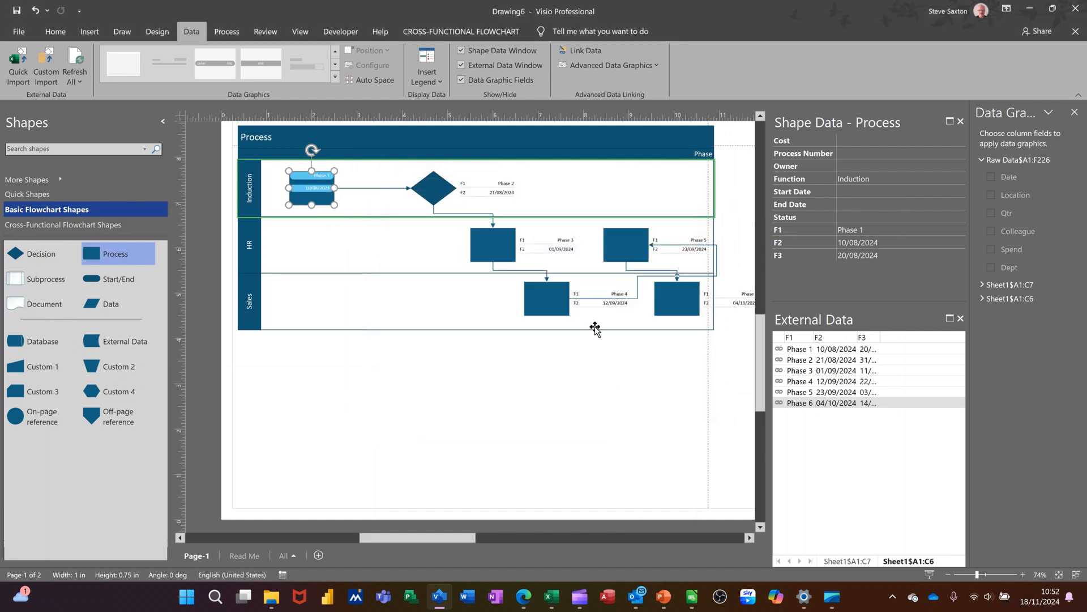
Deselect the Phase 1 shape and change the drawing's theme to the lighter blue one with orange callouts.
{"action": "left_click", "coordinate": [341, 241]}
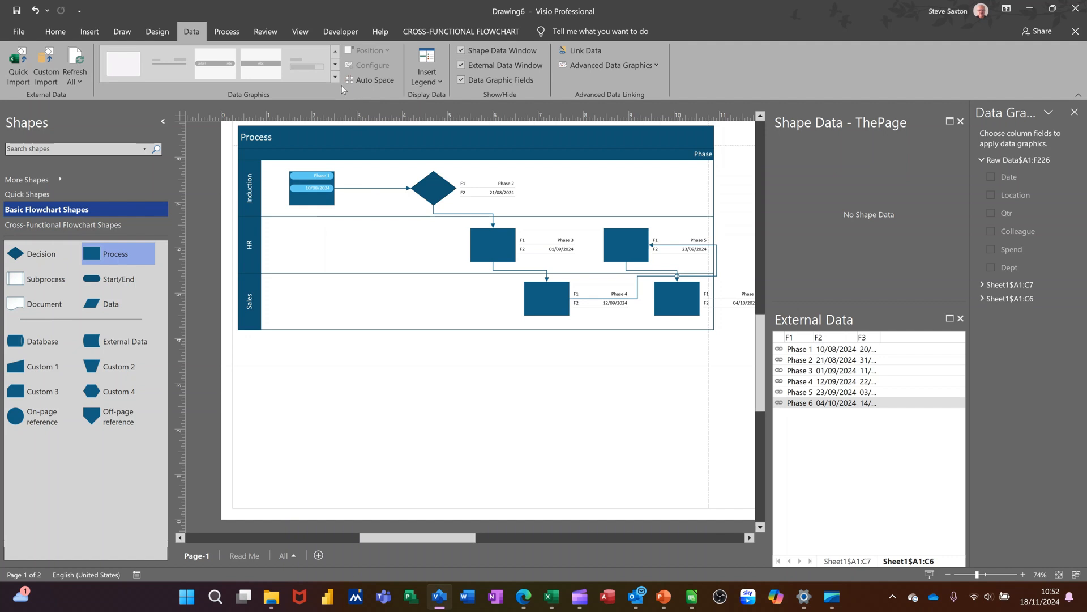
{"action": "left_click", "coordinate": [158, 31]}
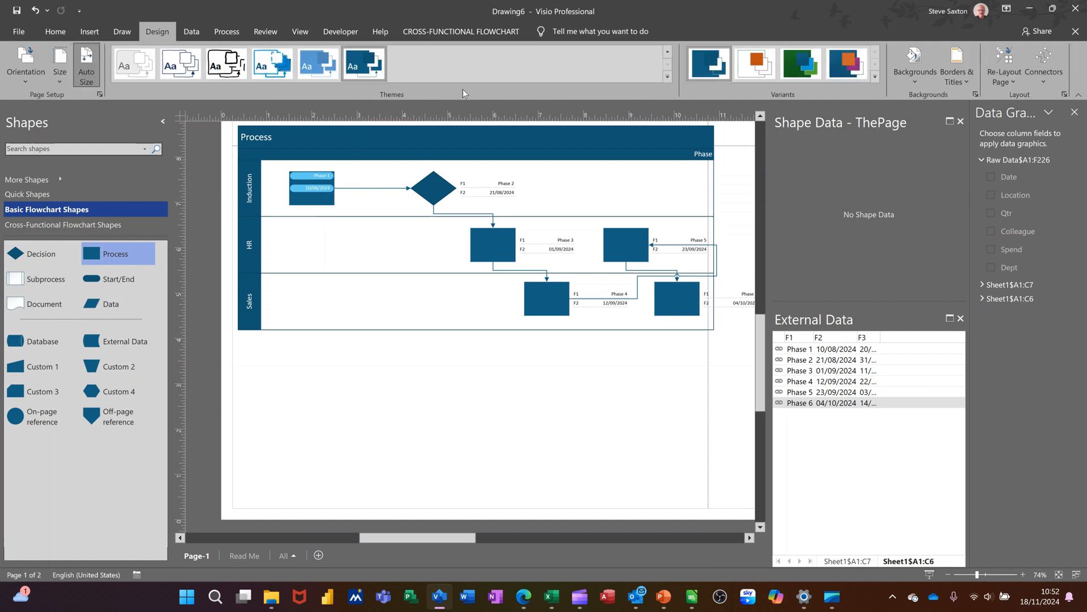
{"action": "left_click", "coordinate": [314, 67]}
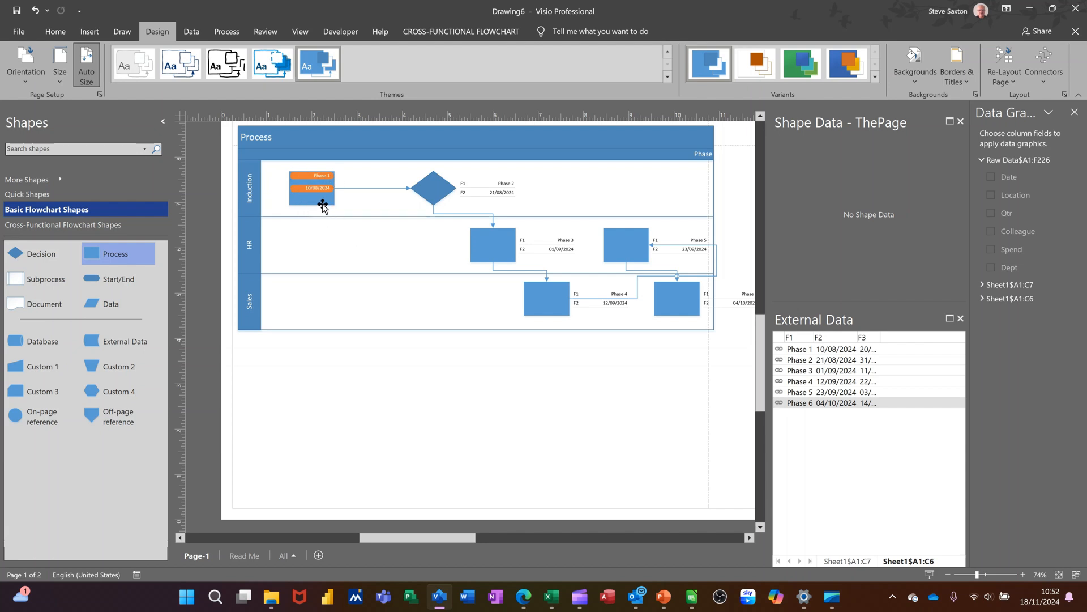
Apply the edited callout data graphic to the Phase 2 Decision shape in the Induction lane.
{"action": "left_click", "coordinate": [430, 188]}
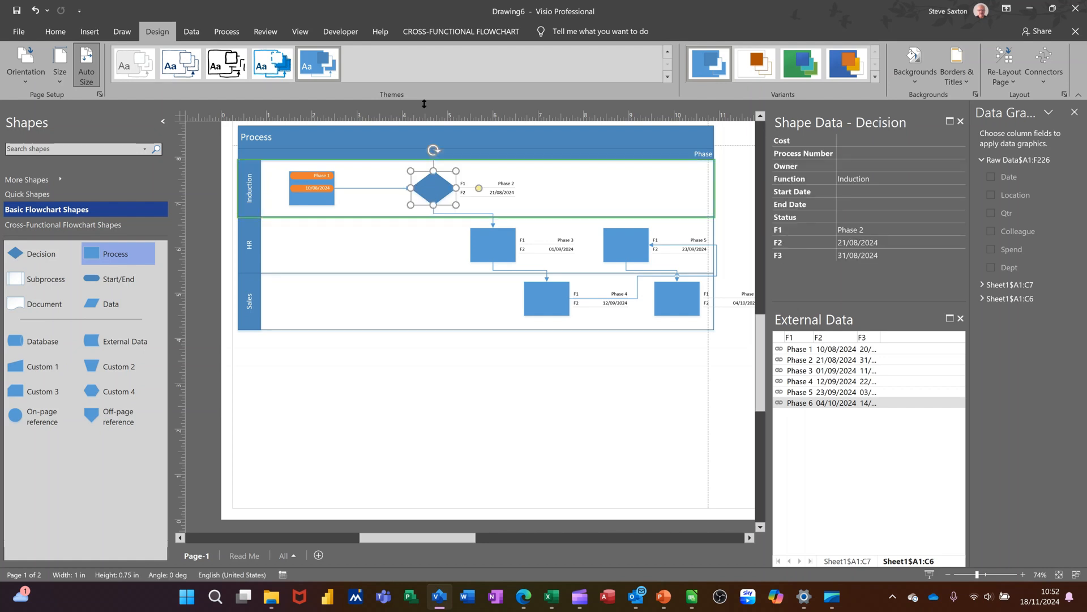
{"action": "left_click", "coordinate": [195, 32]}
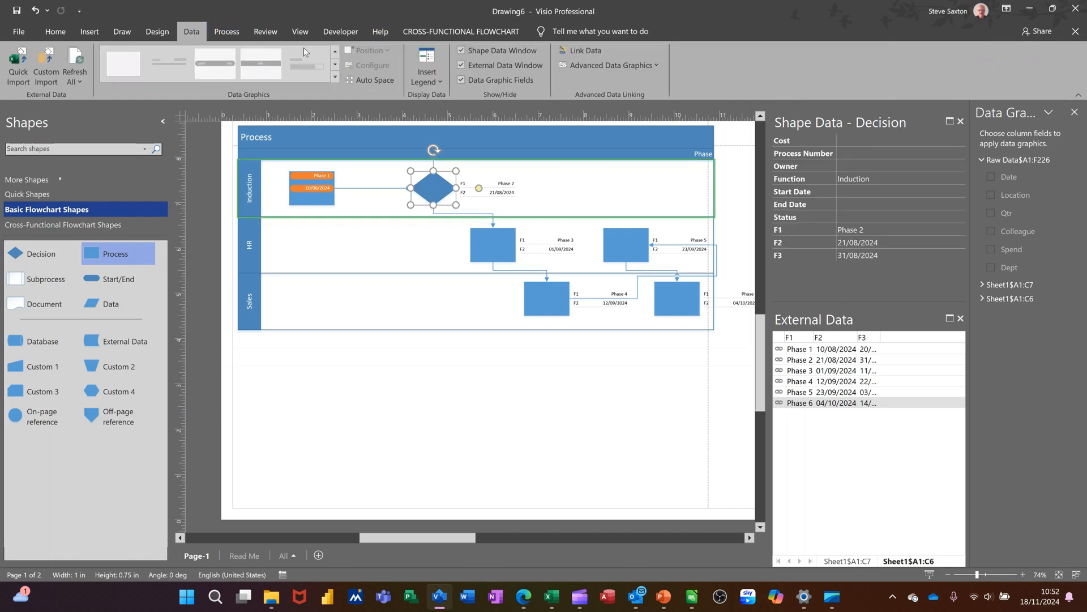
{"action": "left_click", "coordinate": [609, 70]}
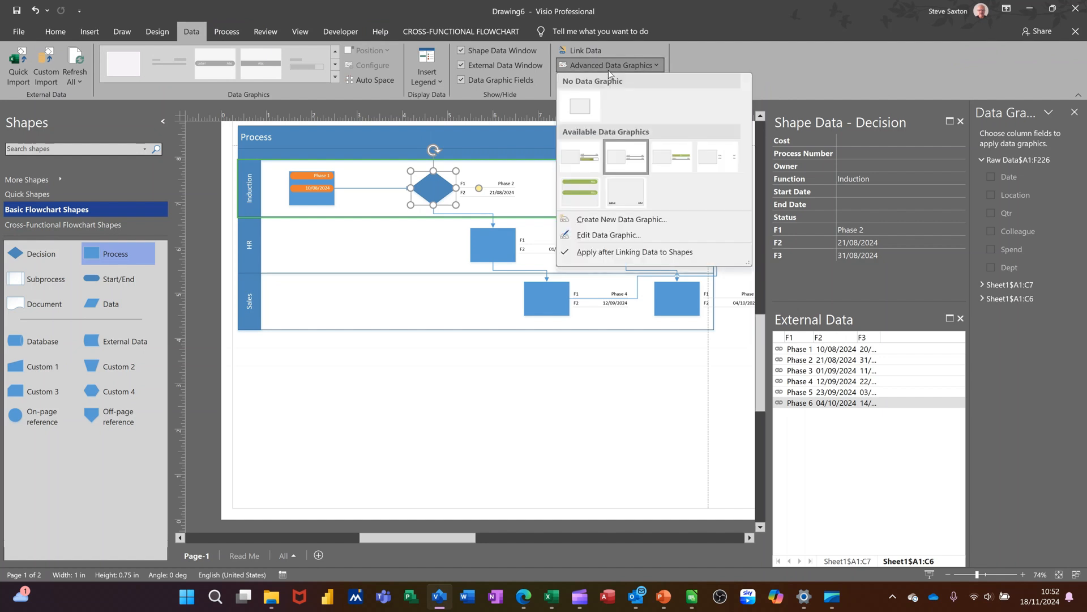
{"action": "left_click", "coordinate": [580, 192]}
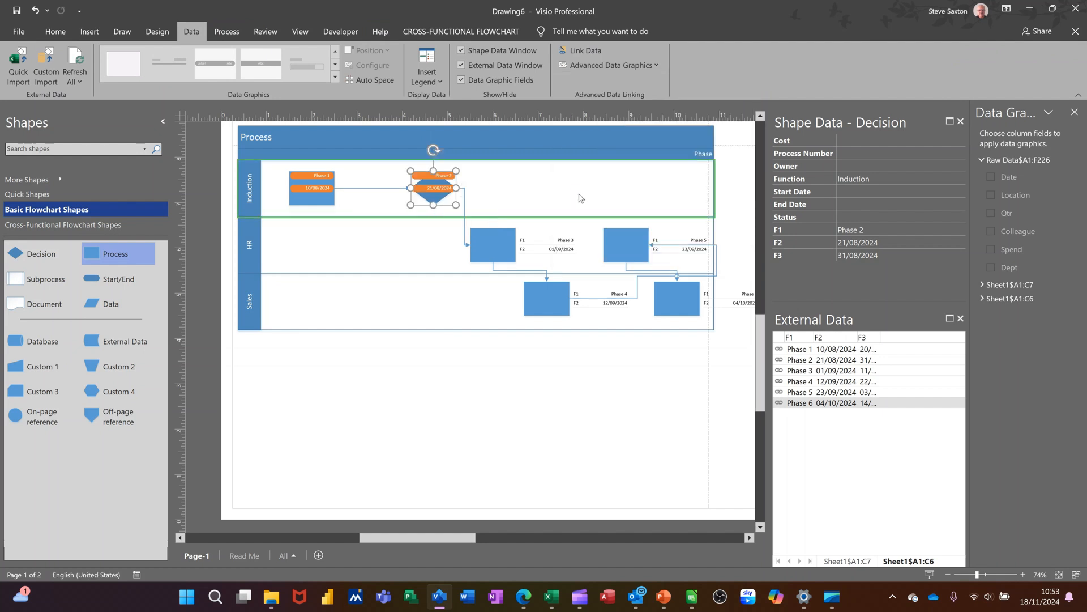
Apply the edited callout data graphic to the four Phase 3 to Phase 6 shapes in the HR and Sales lanes.
{"action": "left_click", "coordinate": [497, 247]}
{"action": "left_click", "coordinate": [631, 249], "text": "shift"}
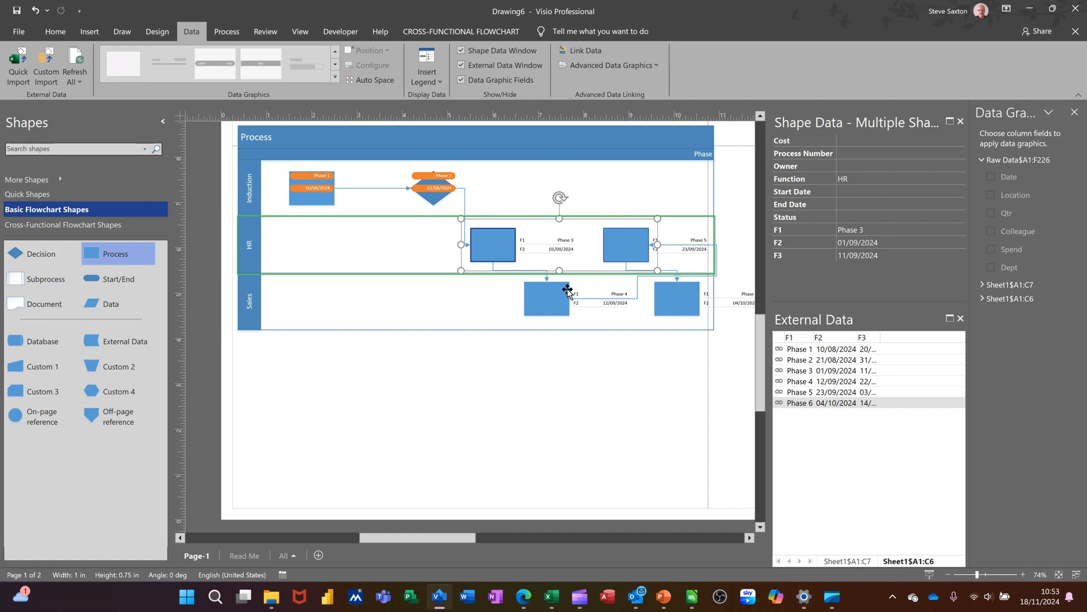
{"action": "left_click", "coordinate": [554, 299], "text": "shift"}
{"action": "left_click", "coordinate": [664, 306], "text": "shift"}
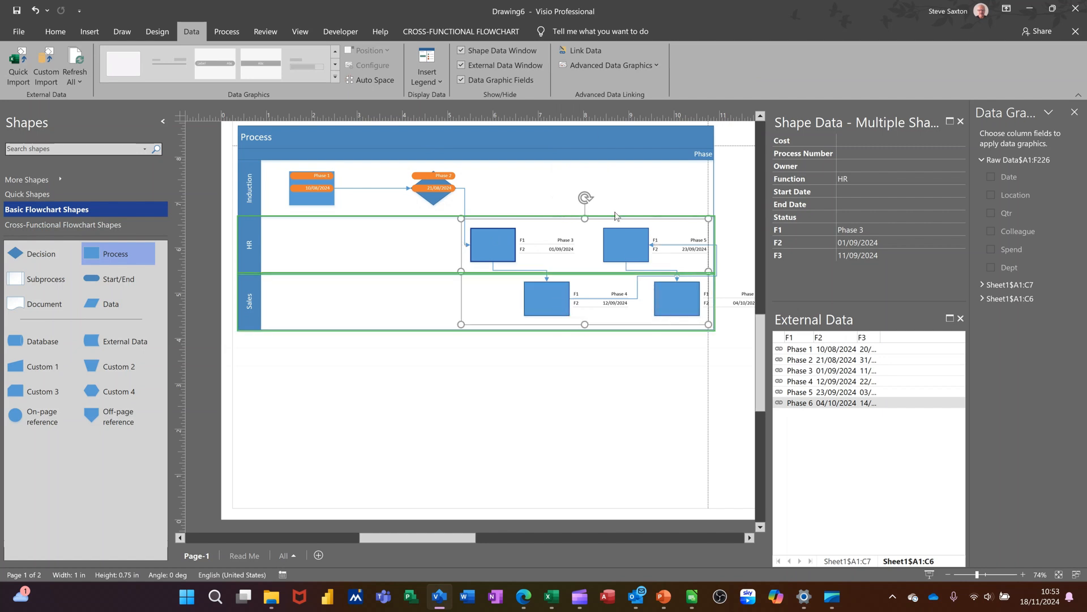
{"action": "left_click", "coordinate": [604, 67]}
{"action": "left_click", "coordinate": [587, 203]}
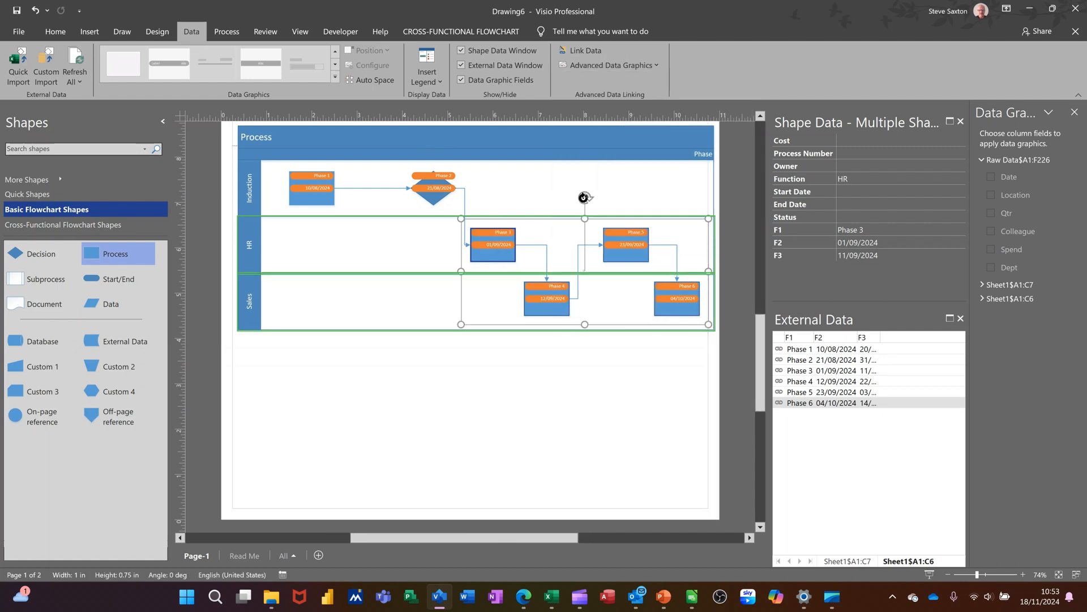
{"action": "left_click", "coordinate": [410, 358]}
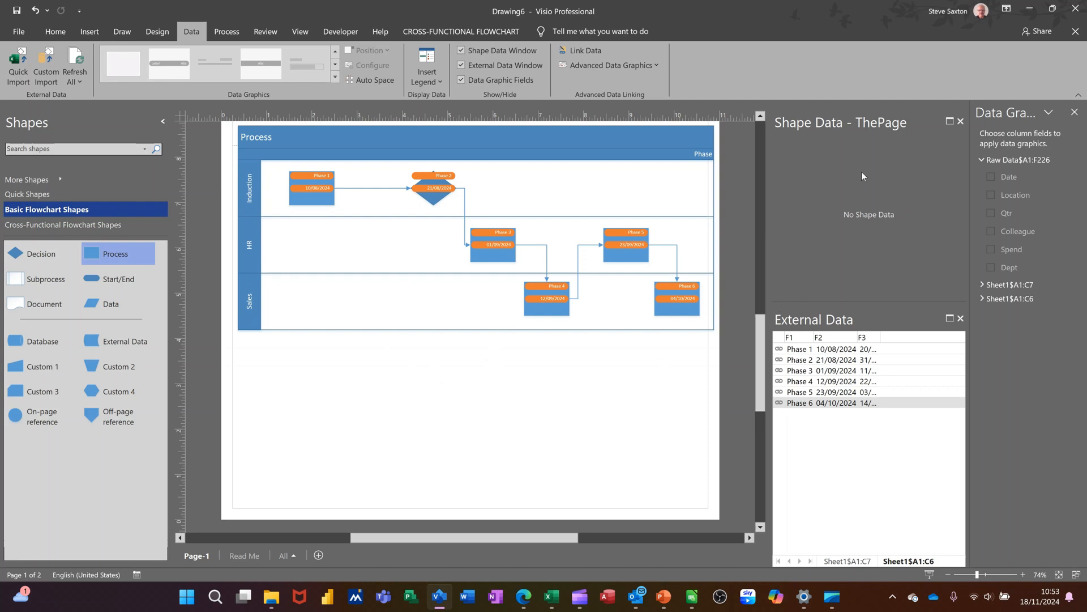
Review the items and display options of the Phase 3 shape's data graphic, and leave its settings without making changes.
{"action": "left_click", "coordinate": [494, 256]}
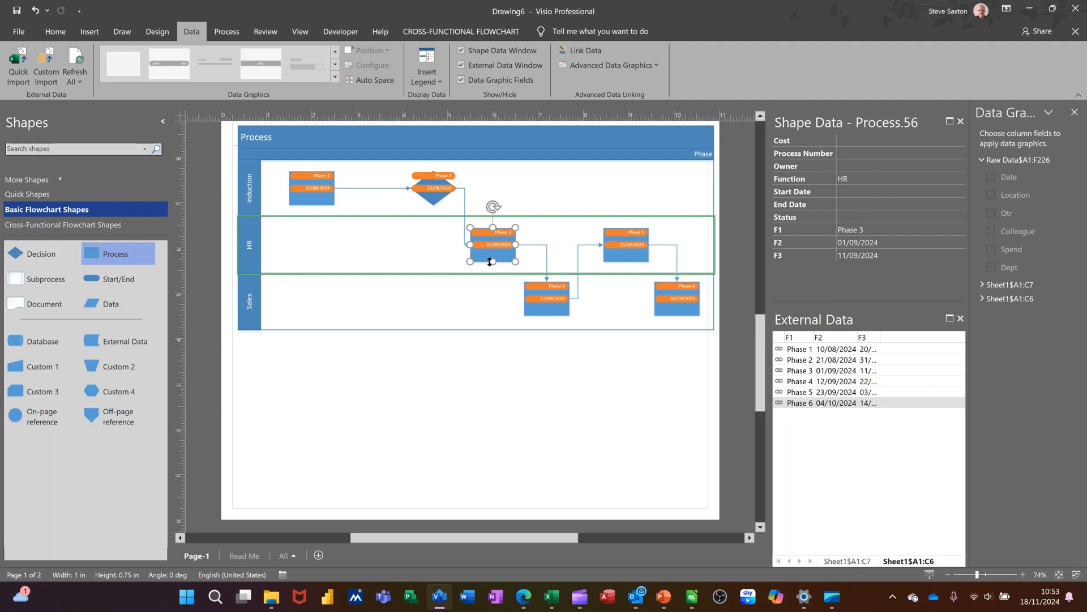
{"action": "left_click", "coordinate": [617, 67]}
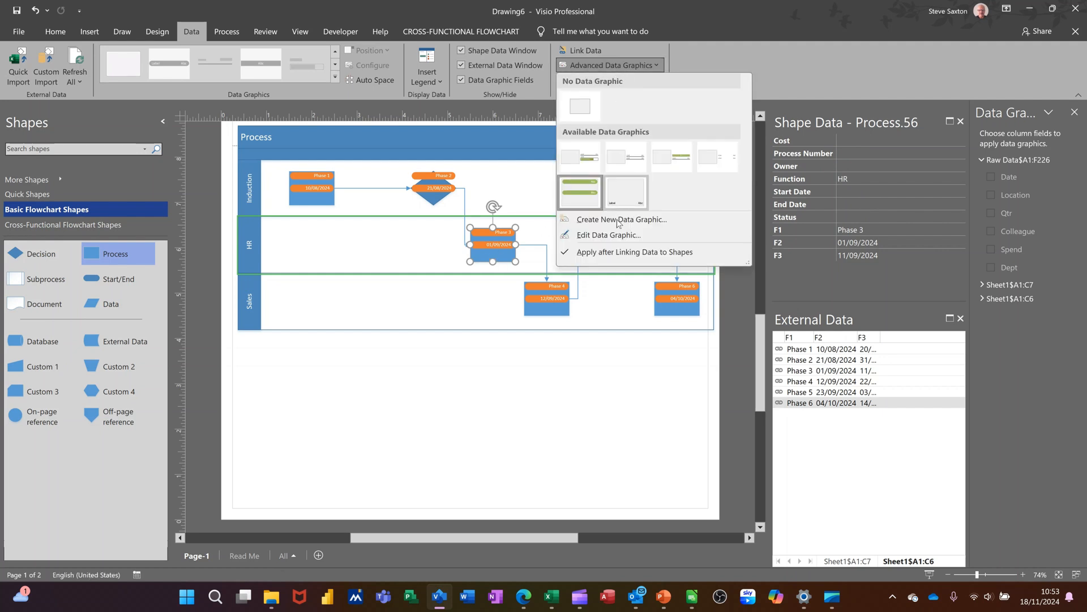
{"action": "left_click", "coordinate": [606, 237]}
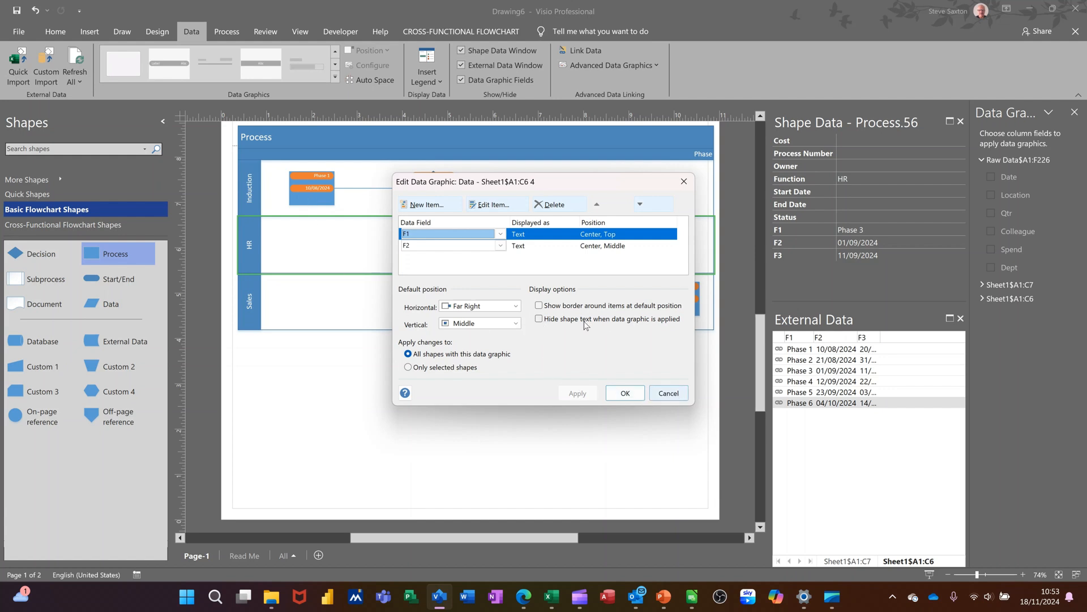
{"action": "left_click", "coordinate": [670, 393]}
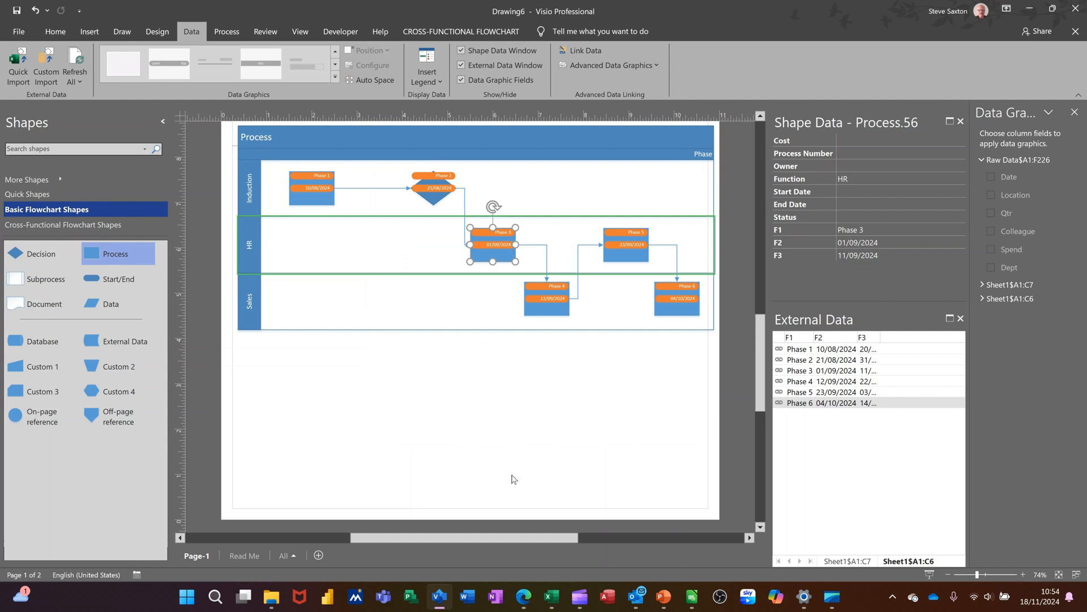
{"action": "left_click", "coordinate": [579, 599]}
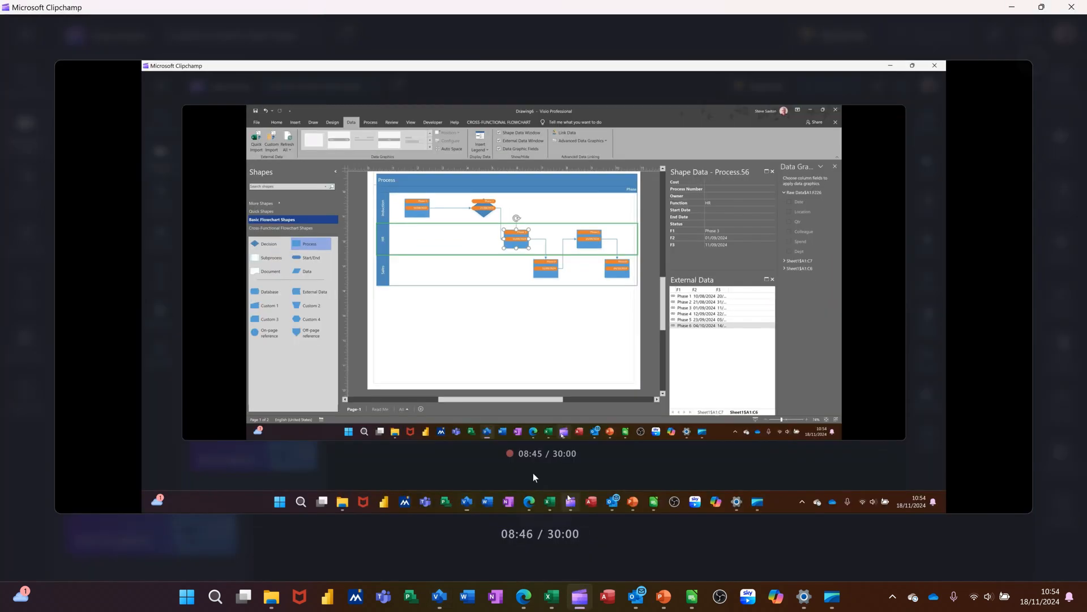